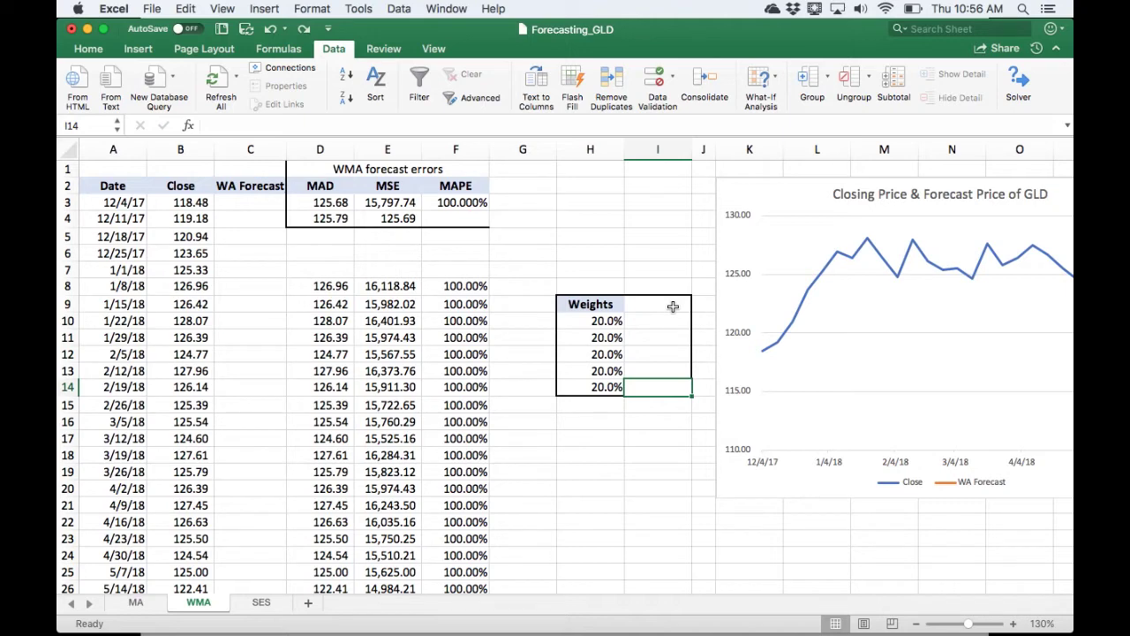
- Total the five weights H10:H14 with a SUM formula in cell I14
{"action": "type", "text": "="}
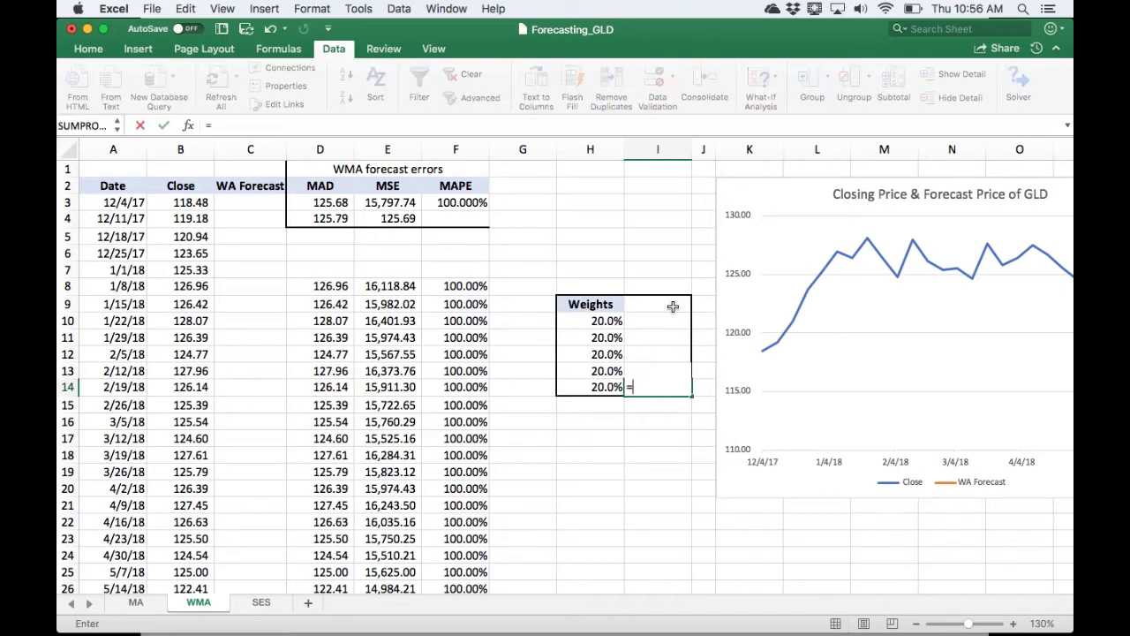
{"action": "type", "text": "sum"}
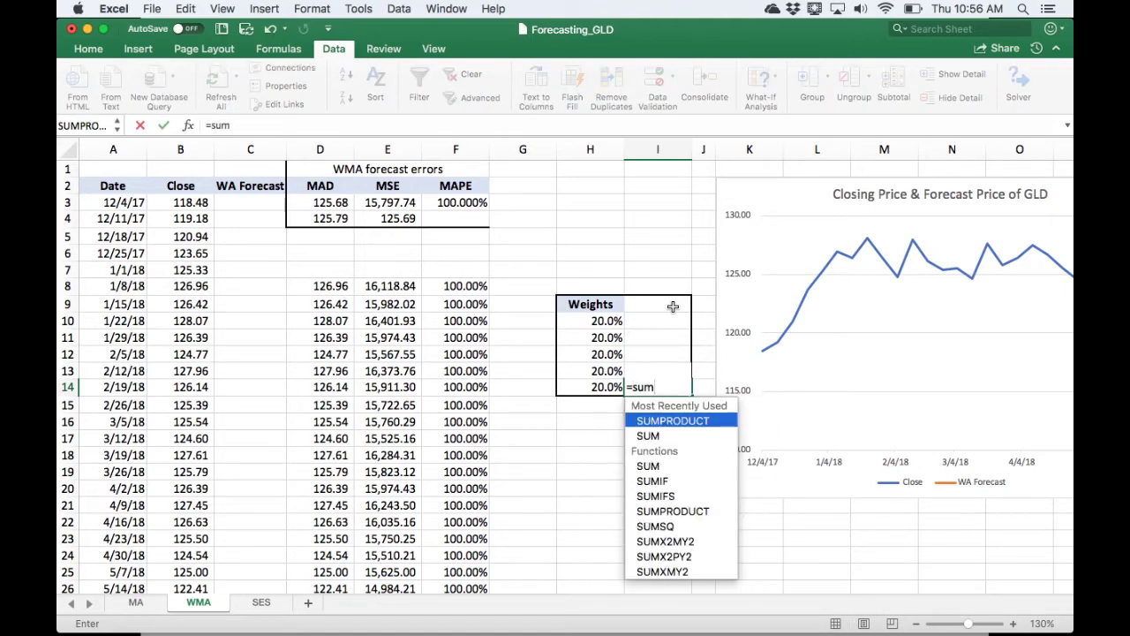
{"action": "type", "text": "("}
{"action": "key", "text": "Left"}
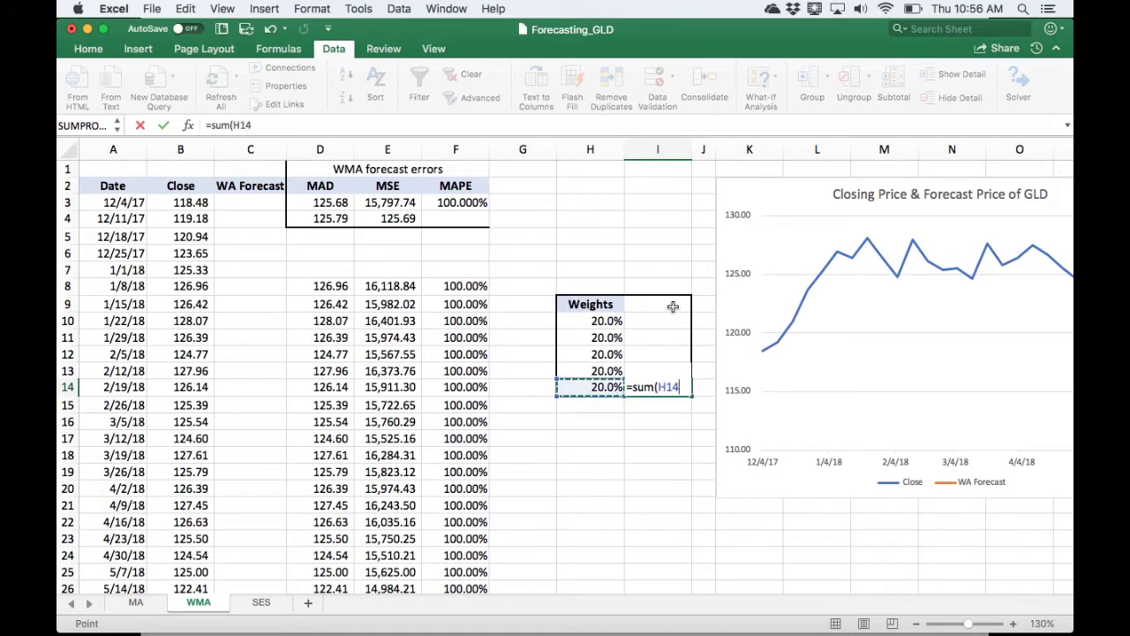
{"action": "key", "text": "shift+Up"}
{"action": "key", "text": "shift+Up"}
{"action": "key", "text": "shift+Up"}
{"action": "key", "text": "shift+Up"}
{"action": "key", "text": "Return"}
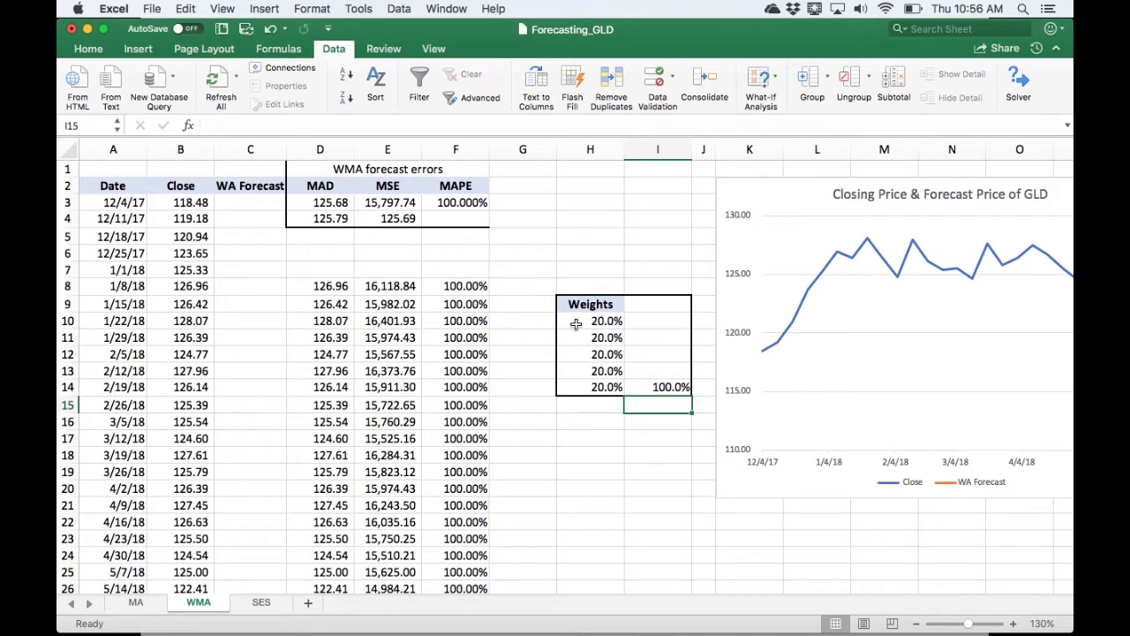
- Enter the first WA Forecast in C8 as =SUMPRODUCT($H$10:$H$14,B3:B7)
{"action": "left_click", "coordinate": [260, 289]}
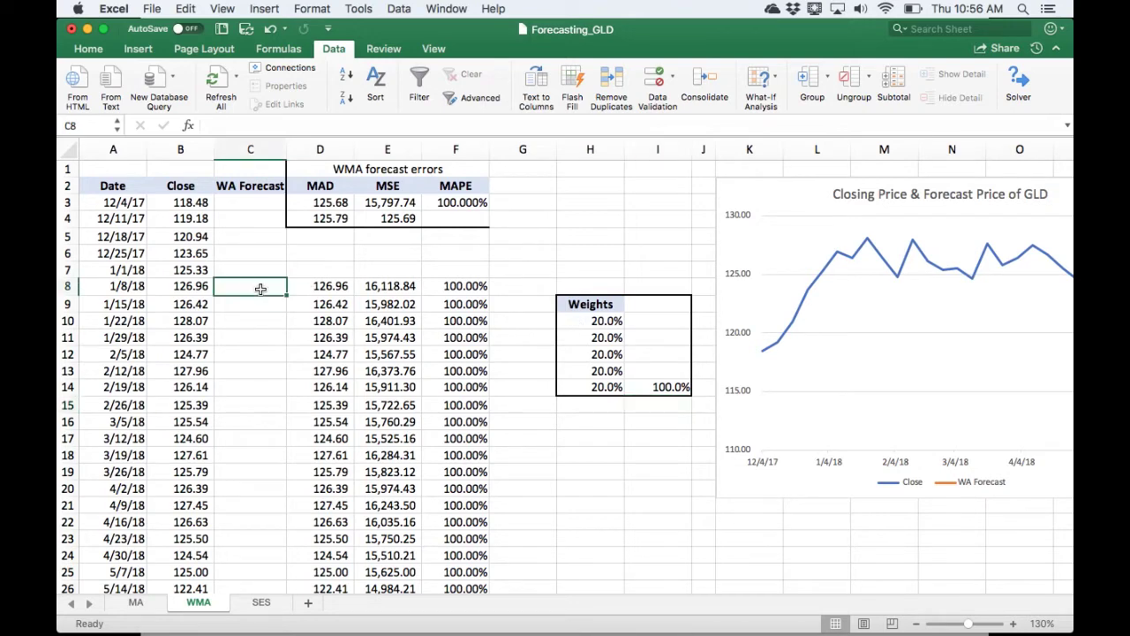
{"action": "type", "text": "=sumpr"}
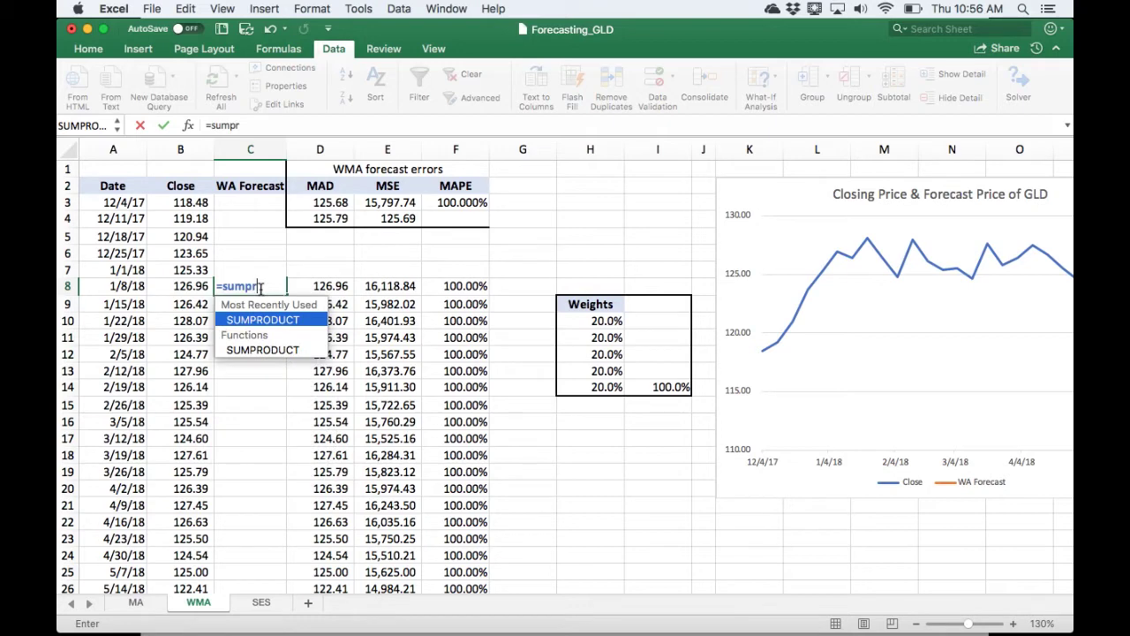
{"action": "key", "text": "Tab"}
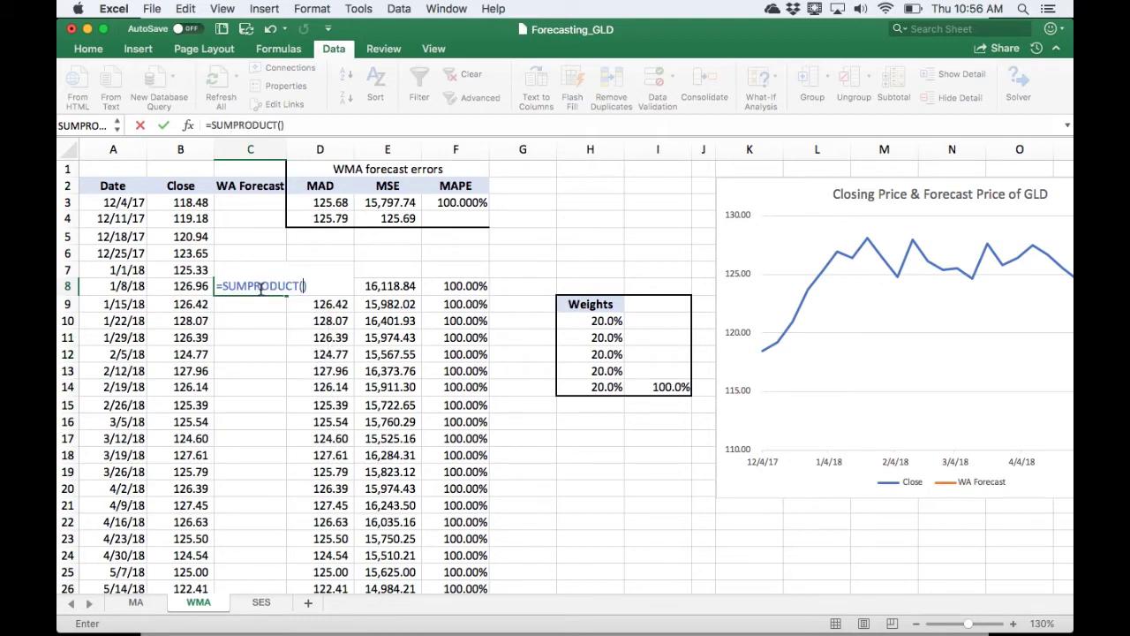
{"action": "left_click_drag", "start_coordinate": [590, 320], "coordinate": [583, 387]}
{"action": "key", "text": "F4"}
{"action": "type", "text": ","}
{"action": "key", "text": "Left"}
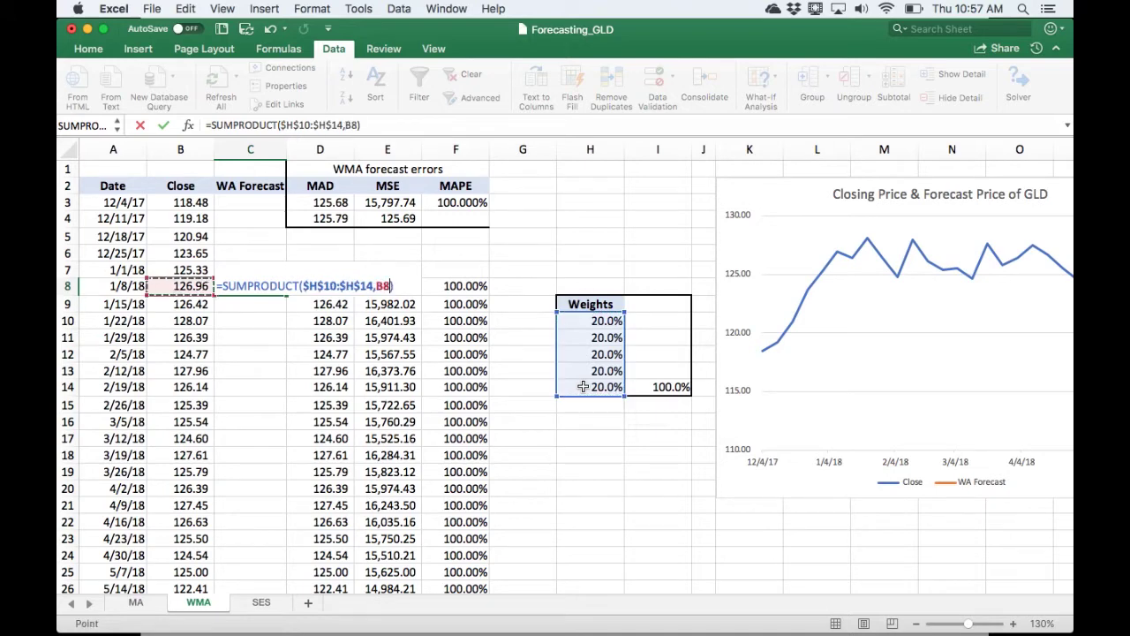
{"action": "key", "text": "Up"}
{"action": "key", "text": "shift+Up"}
{"action": "key", "text": "shift+Up"}
{"action": "key", "text": "shift+Up"}
{"action": "key", "text": "shift+Up"}
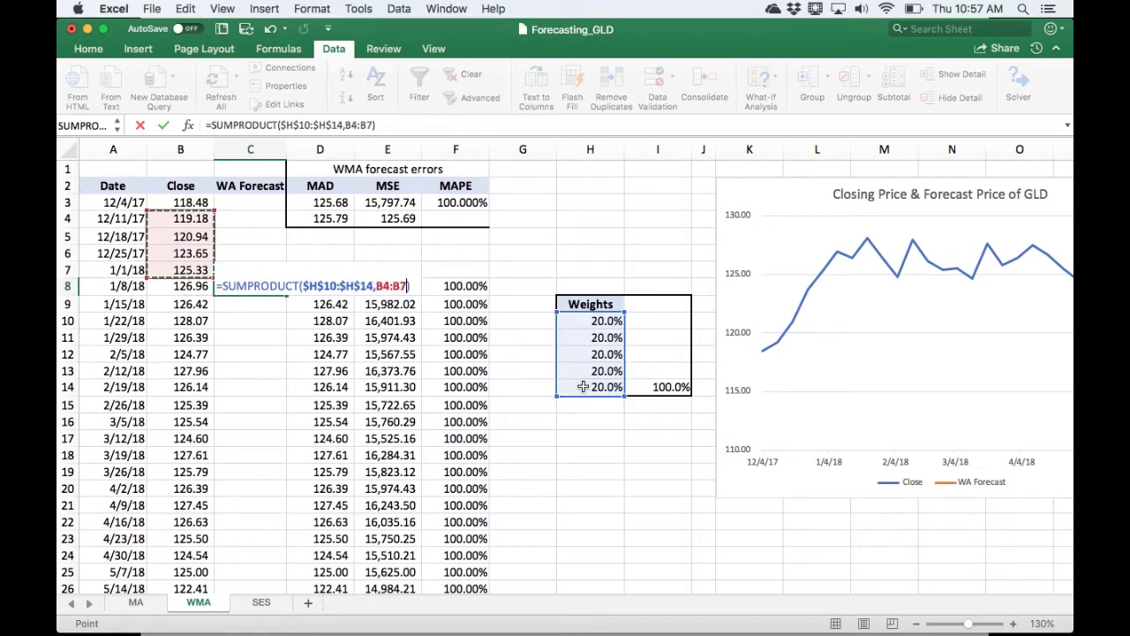
{"action": "key", "text": "Return"}
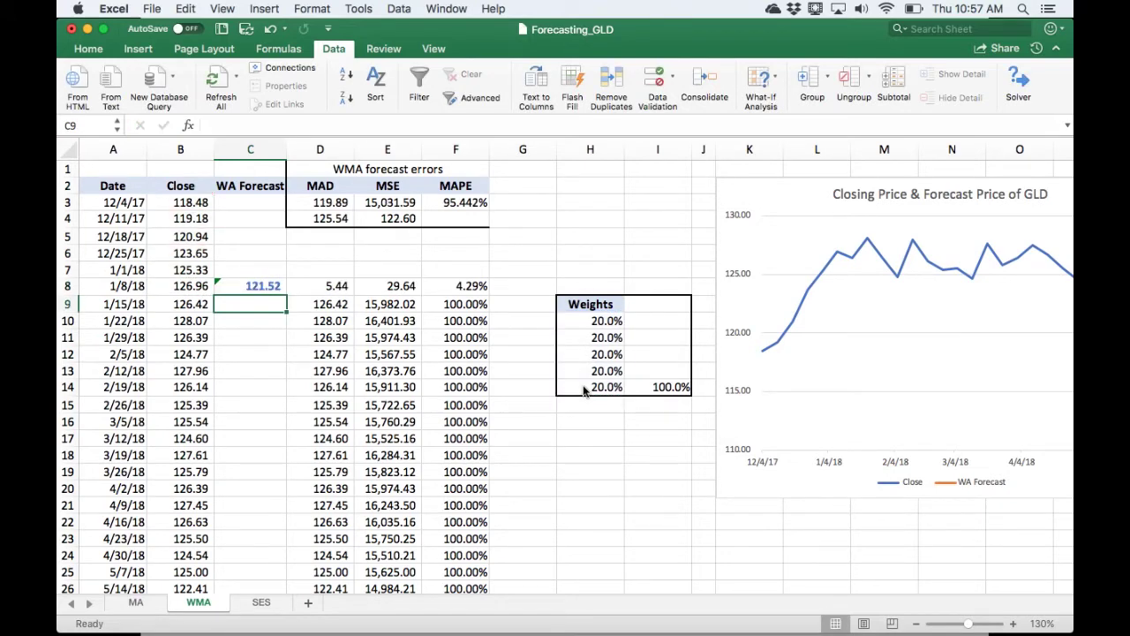
- Compare the first weighted forecast with the first 5-week moving average on the MA sheet
{"action": "left_click", "coordinate": [137, 603]}
{"action": "scroll", "coordinate": [163, 491], "scroll_direction": "down", "scroll_amount": 1}
{"action": "scroll", "coordinate": [163, 491], "scroll_direction": "left", "scroll_amount": 1}
{"action": "scroll", "coordinate": [163, 490], "scroll_direction": "left", "scroll_amount": 10}
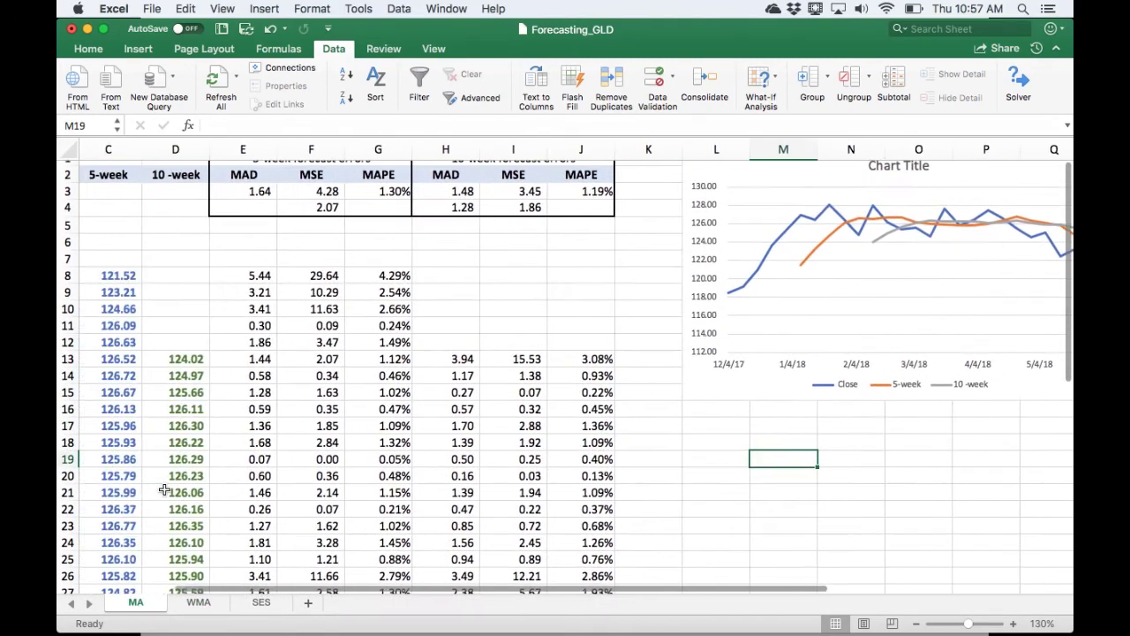
{"action": "scroll", "coordinate": [164, 489], "scroll_direction": "up", "scroll_amount": 1}
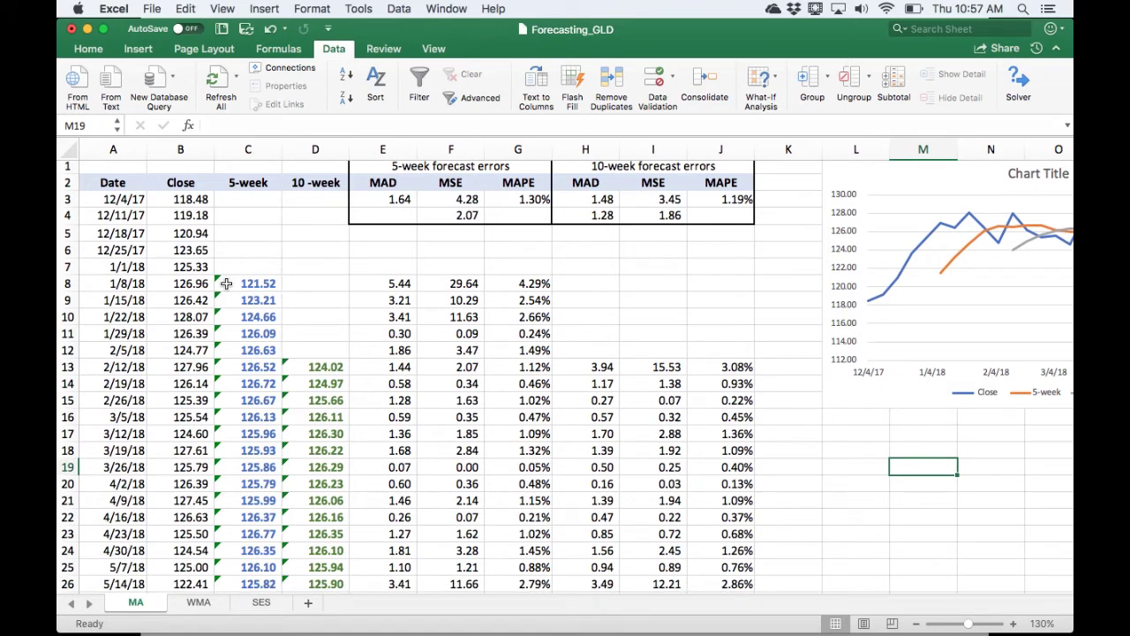
- Fill the C8 forecast formula on the WMA sheet down the WA Forecast column
{"action": "left_click", "coordinate": [201, 609]}
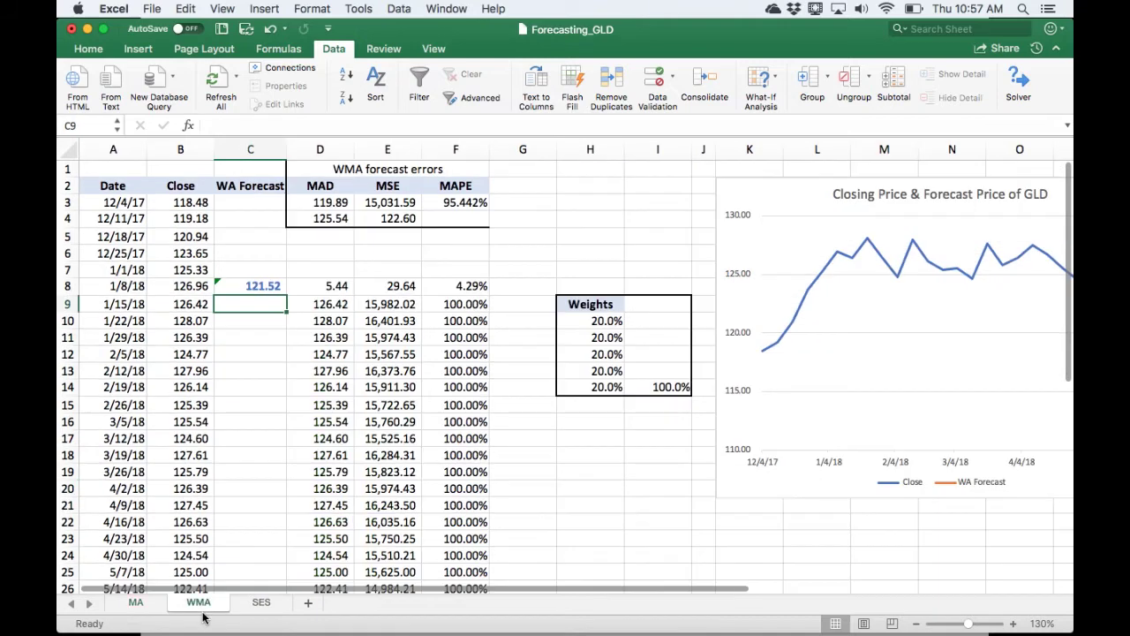
{"action": "left_click", "coordinate": [278, 292]}
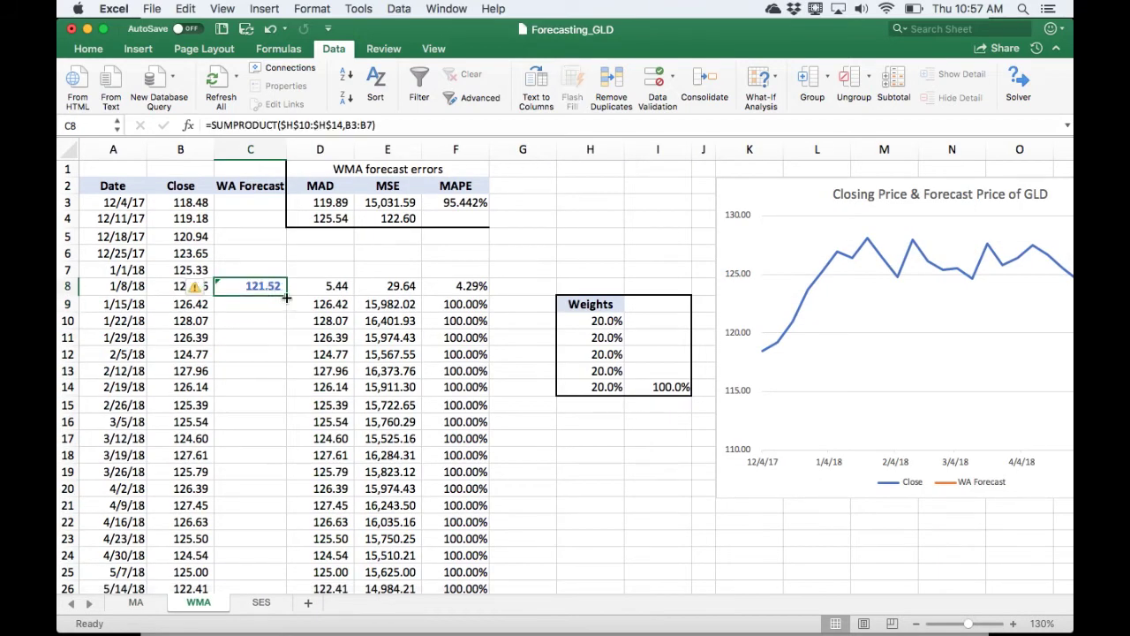
{"action": "double_click", "coordinate": [286, 297]}
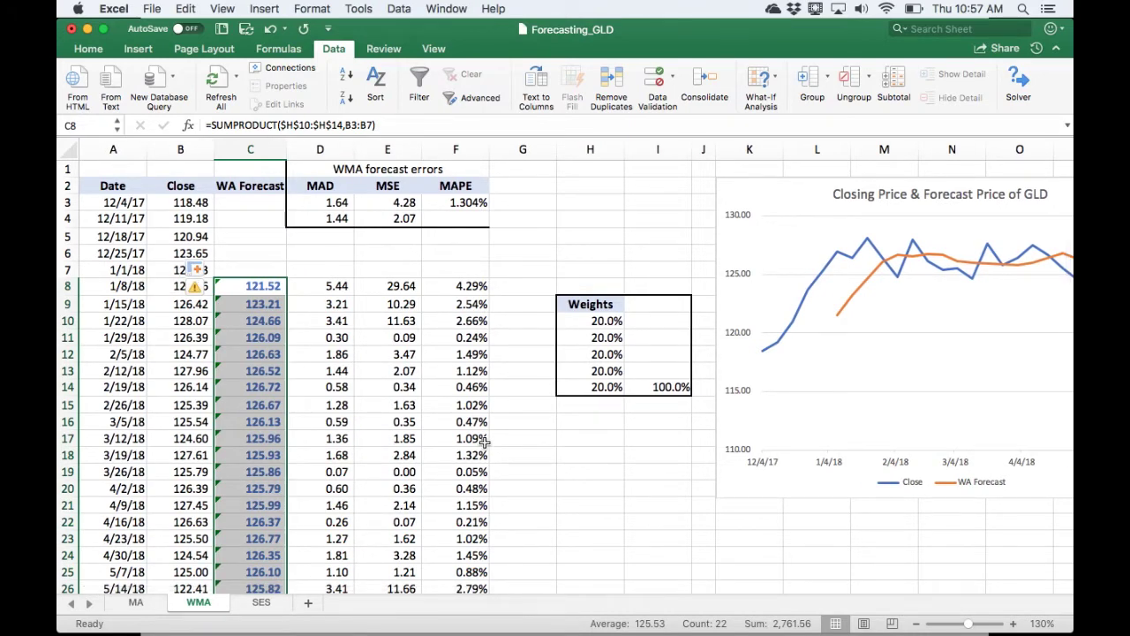
- Check that the Solver Add-In is enabled among the available Excel add-ins
{"action": "left_click", "coordinate": [608, 390]}
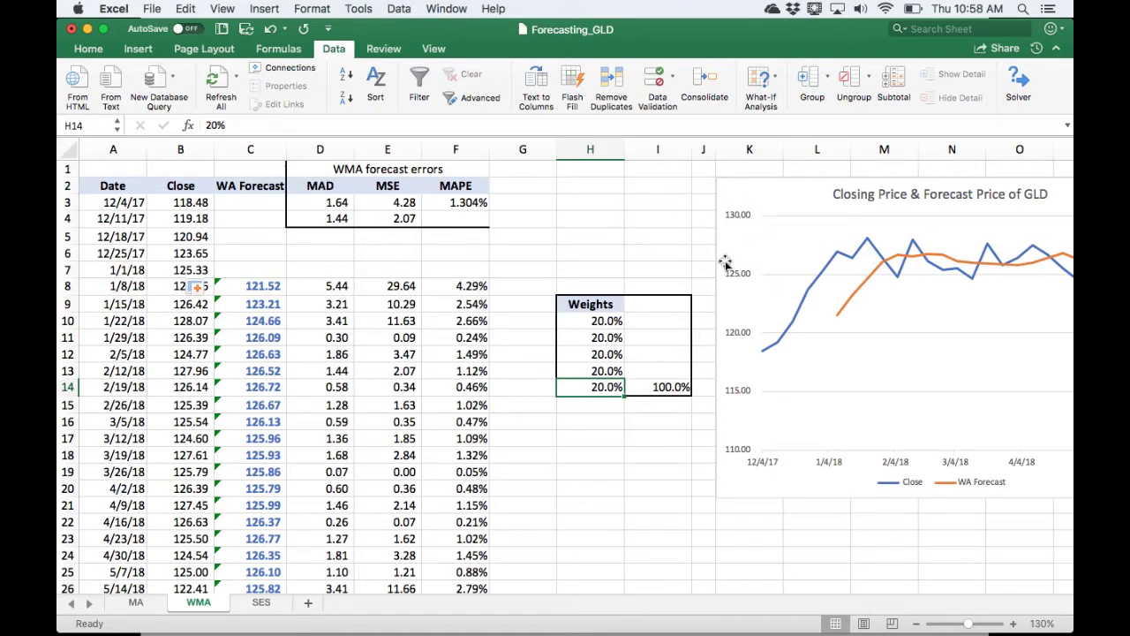
{"action": "scroll", "coordinate": [729, 267], "scroll_direction": "right", "scroll_amount": 3}
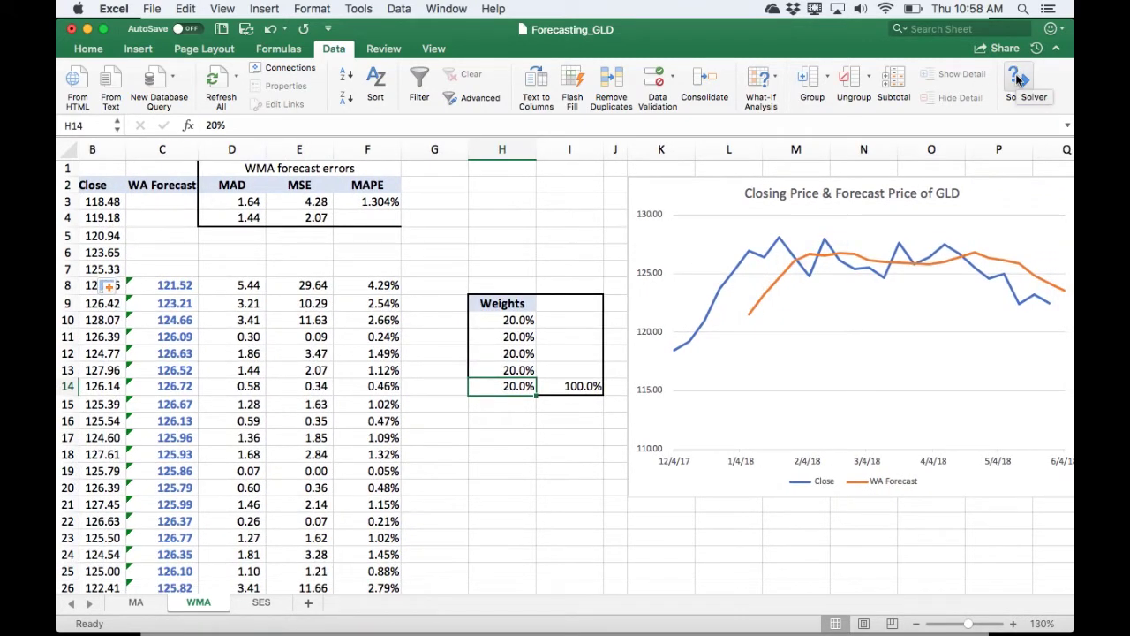
{"action": "left_click", "coordinate": [363, 13]}
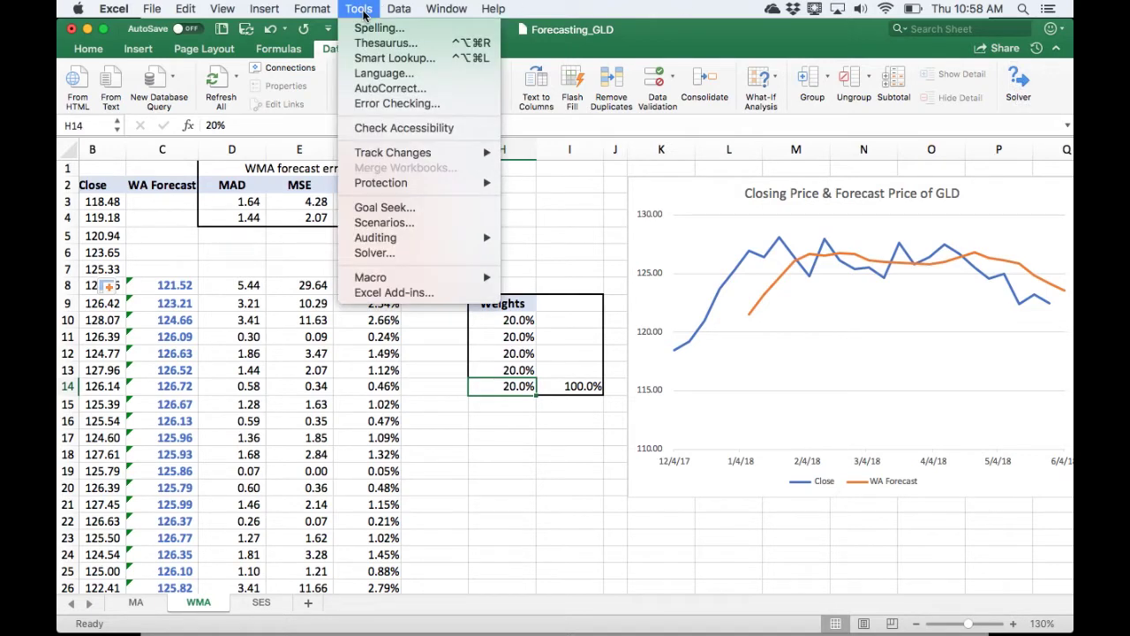
{"action": "left_click", "coordinate": [406, 292]}
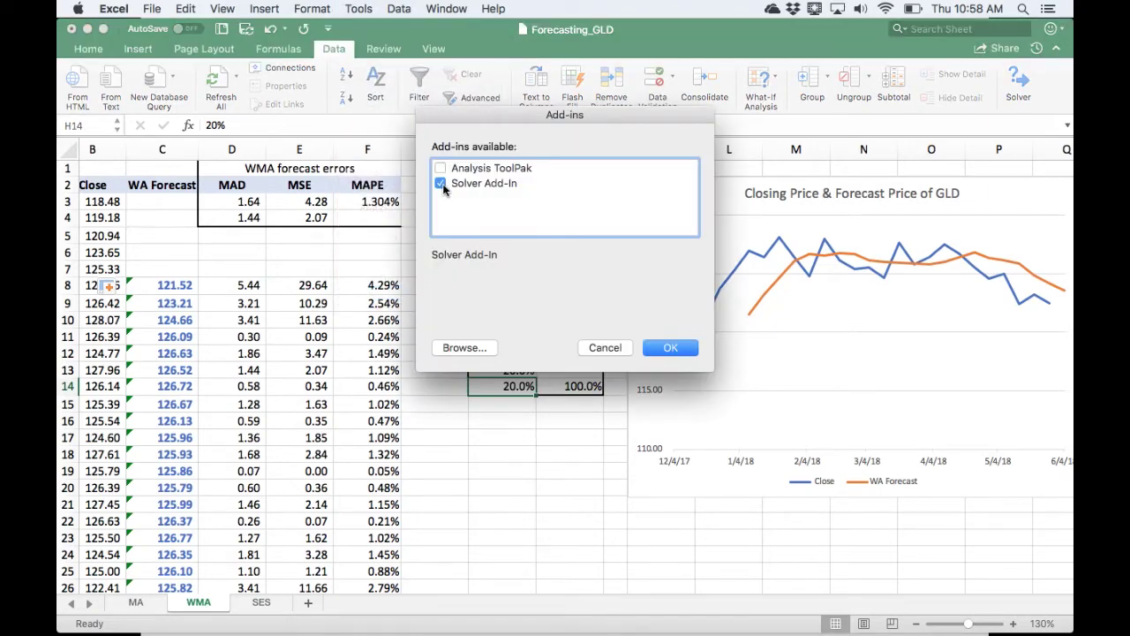
{"action": "left_click", "coordinate": [671, 347]}
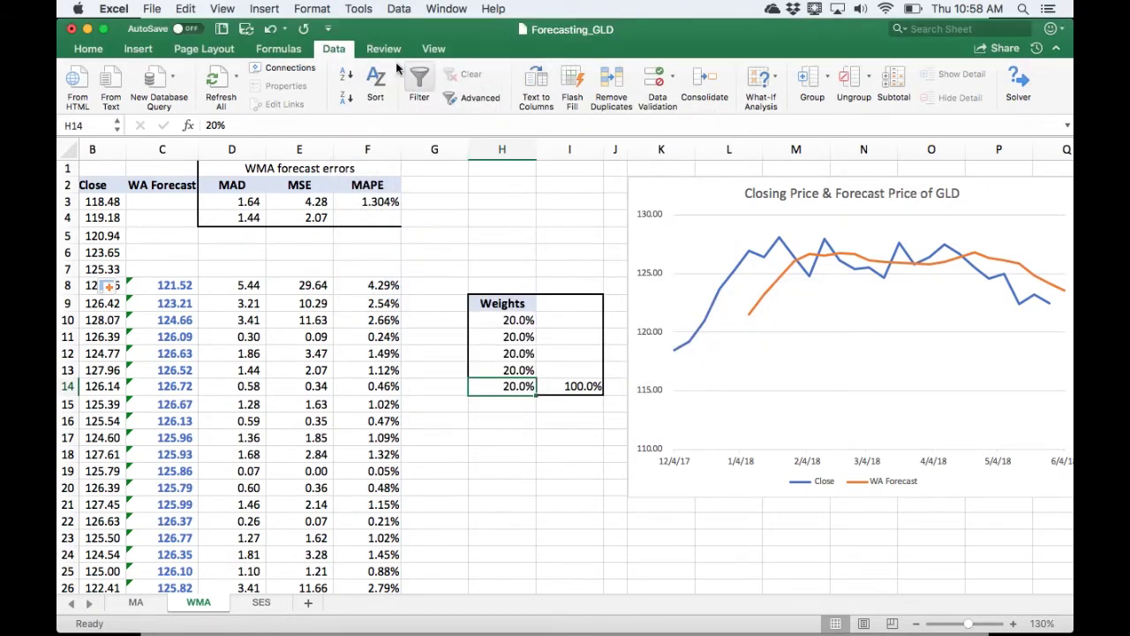
- Set up Solver to minimize the MSE in E3 by changing the weights in H10:H14
{"action": "left_click", "coordinate": [1020, 81]}
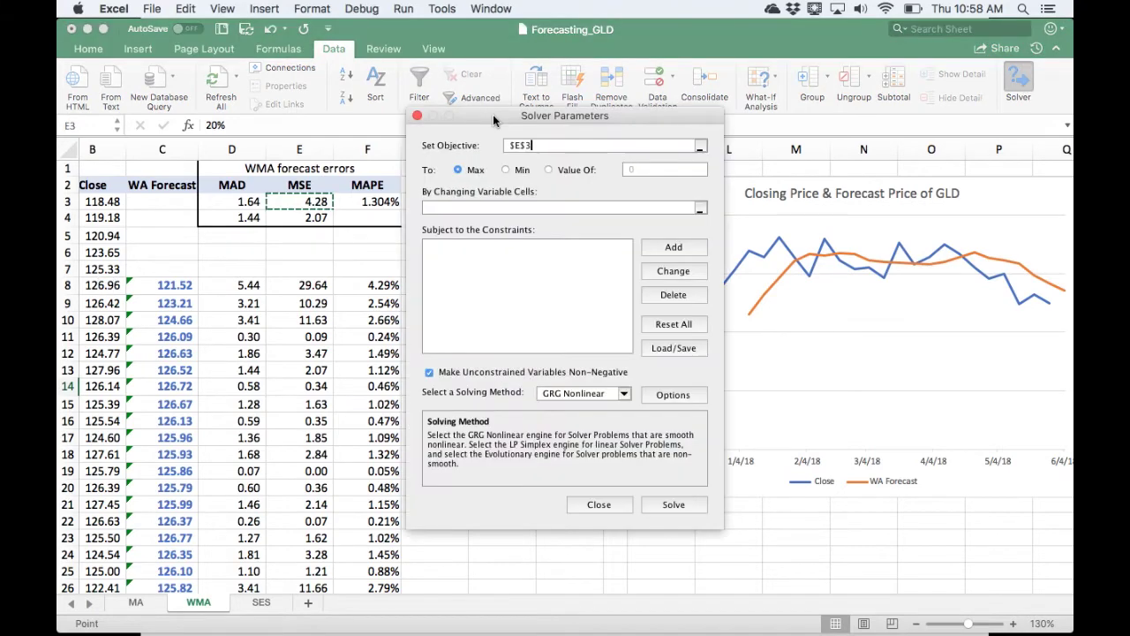
{"action": "left_click_drag", "start_coordinate": [493, 114], "coordinate": [611, 103]}
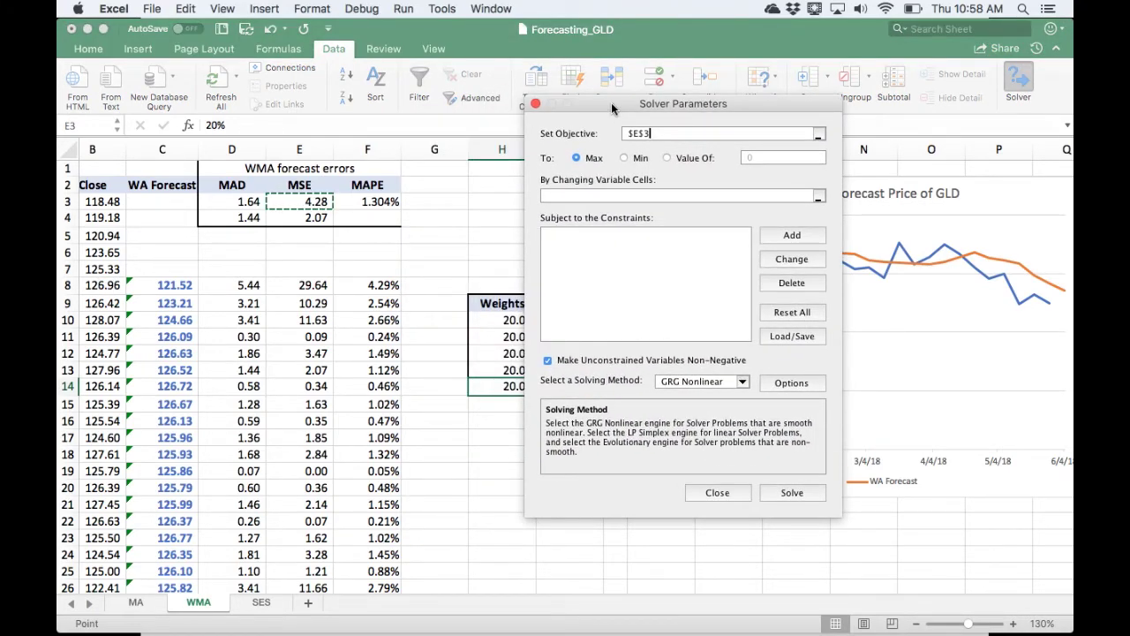
{"action": "left_click", "coordinate": [624, 159]}
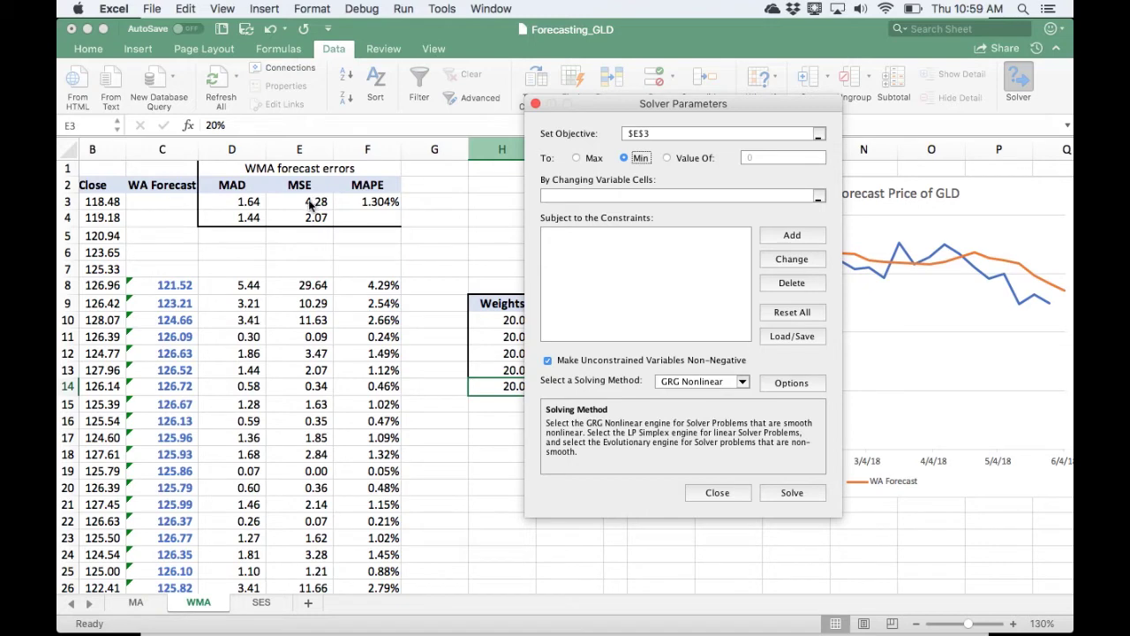
{"action": "left_click_drag", "start_coordinate": [590, 105], "coordinate": [755, 117]}
{"action": "left_click", "coordinate": [735, 202]}
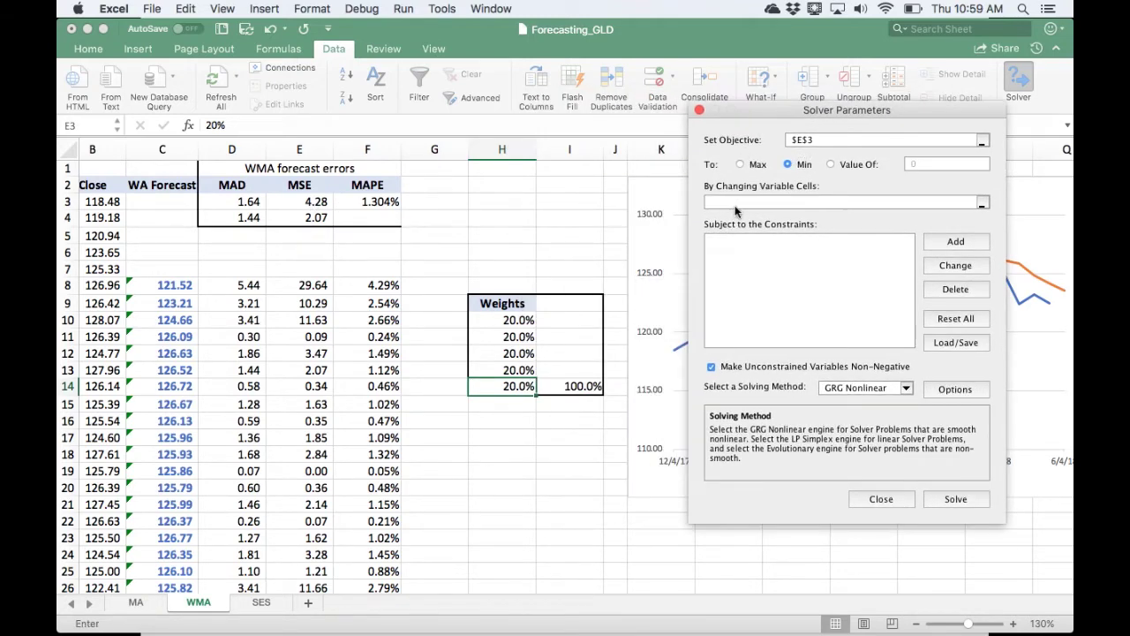
{"action": "left_click_drag", "start_coordinate": [512, 321], "coordinate": [518, 385]}
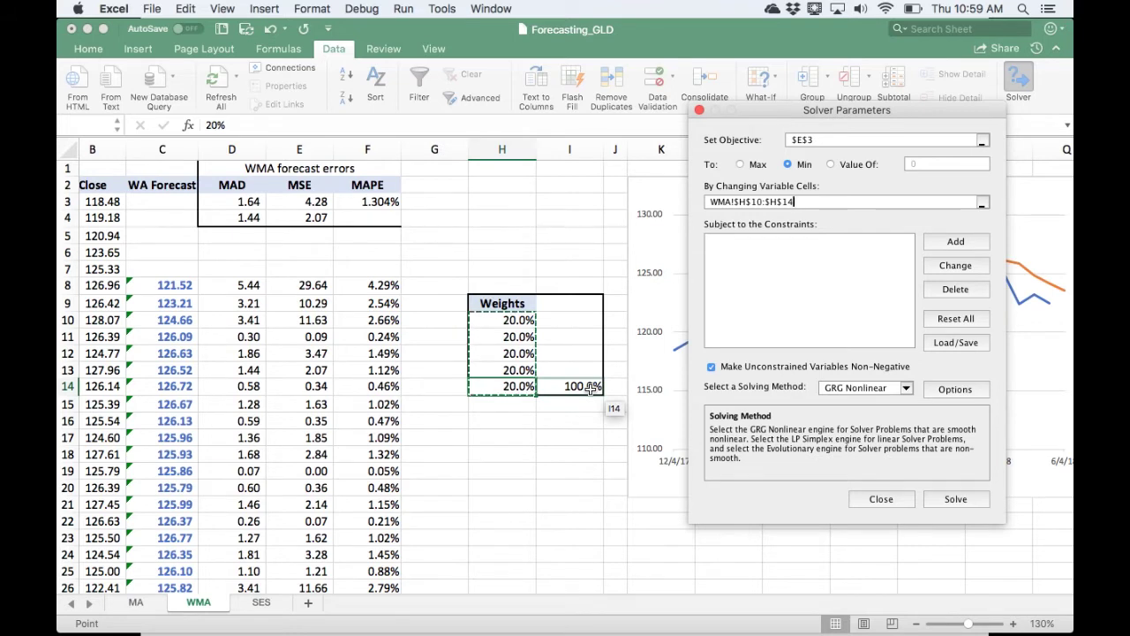
- Add a Solver constraint requiring the weight total in I14 to equal 1
{"action": "left_click", "coordinate": [954, 242]}
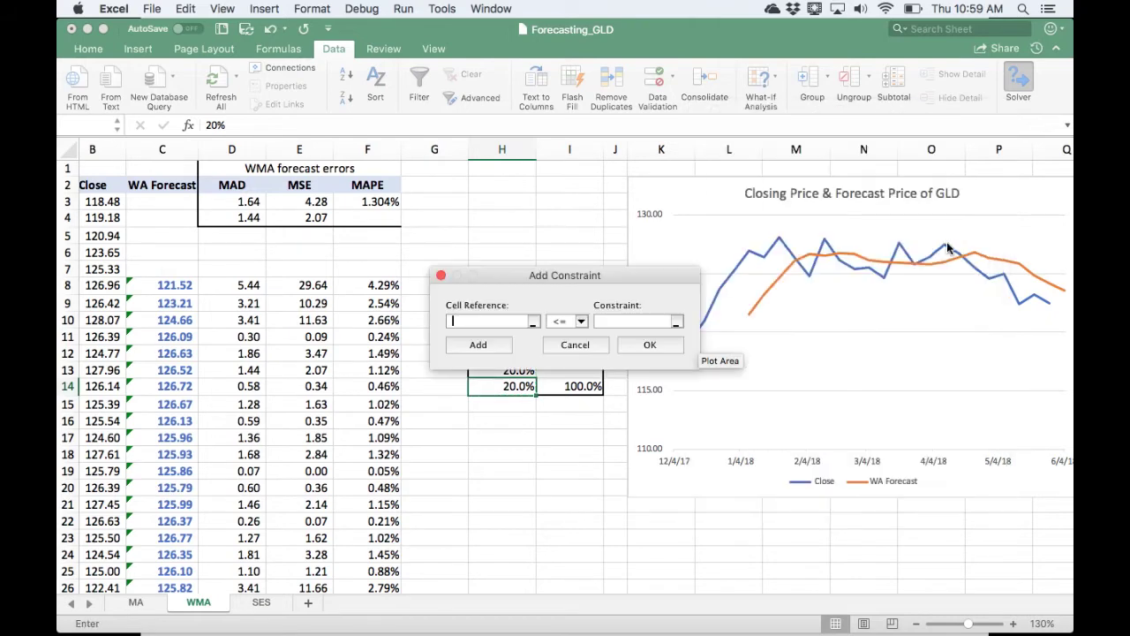
{"action": "left_click", "coordinate": [573, 386]}
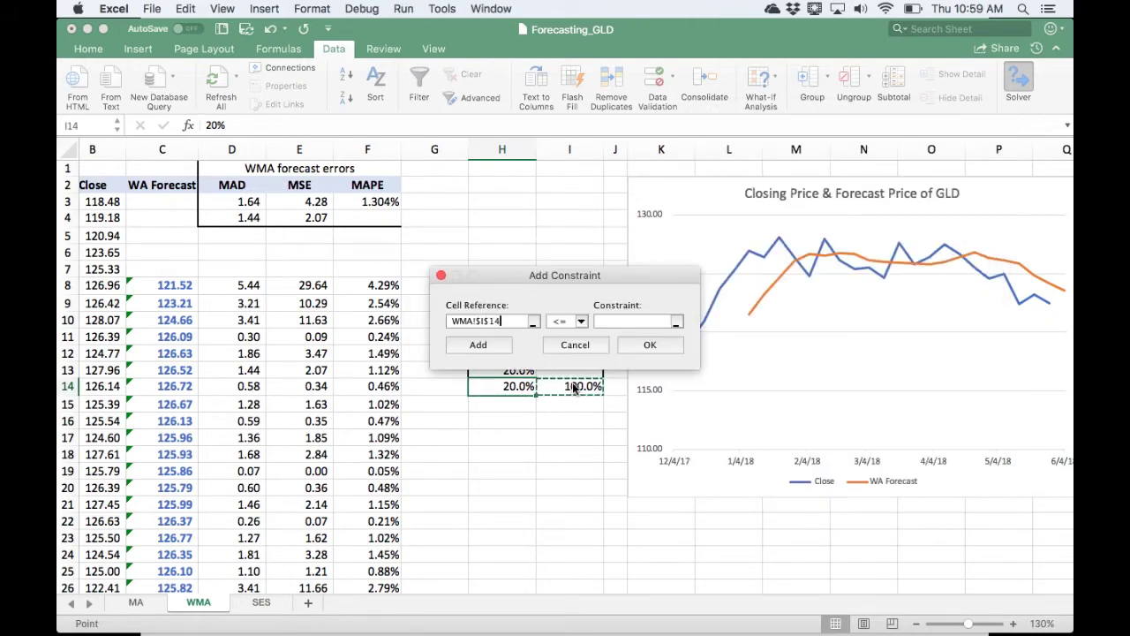
{"action": "left_click", "coordinate": [582, 323]}
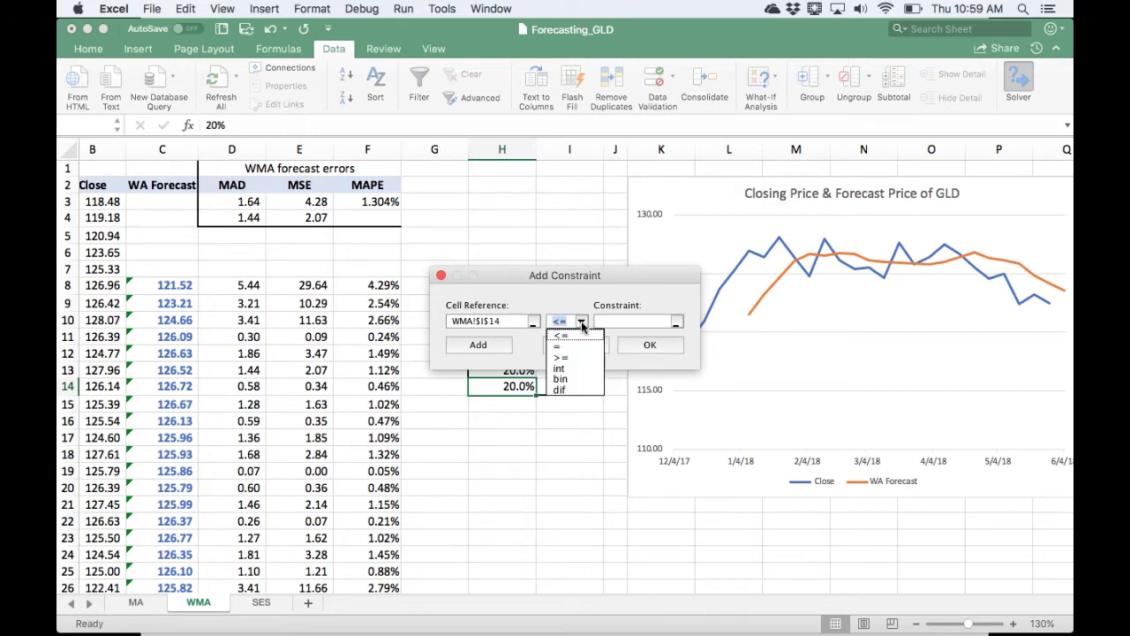
{"action": "left_click", "coordinate": [576, 346]}
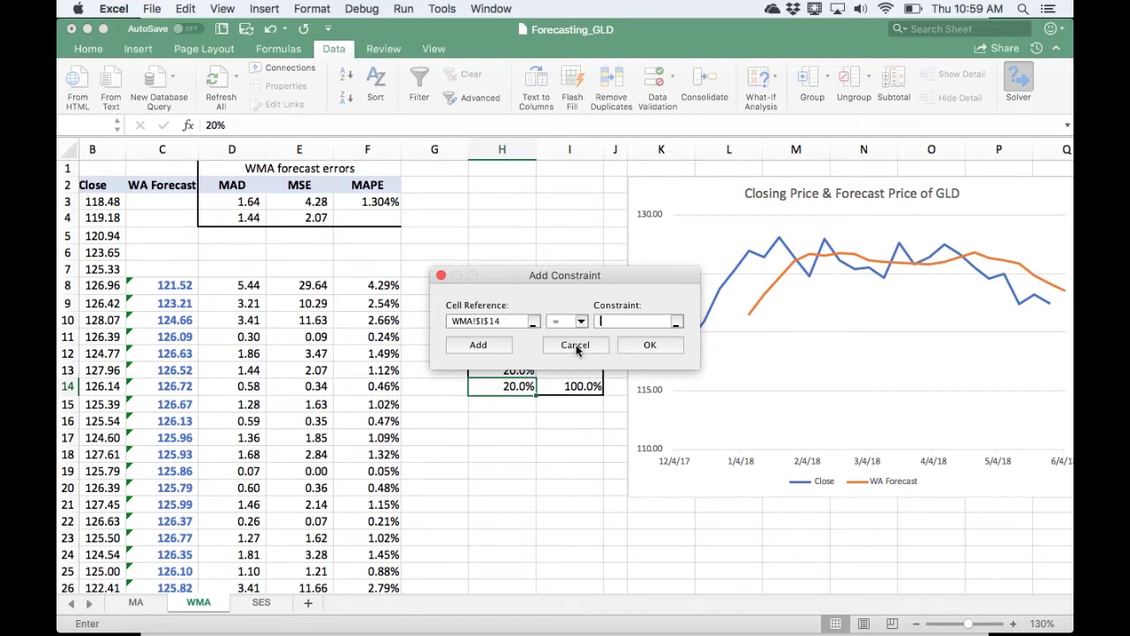
{"action": "type", "text": "1"}
{"action": "left_click", "coordinate": [647, 345]}
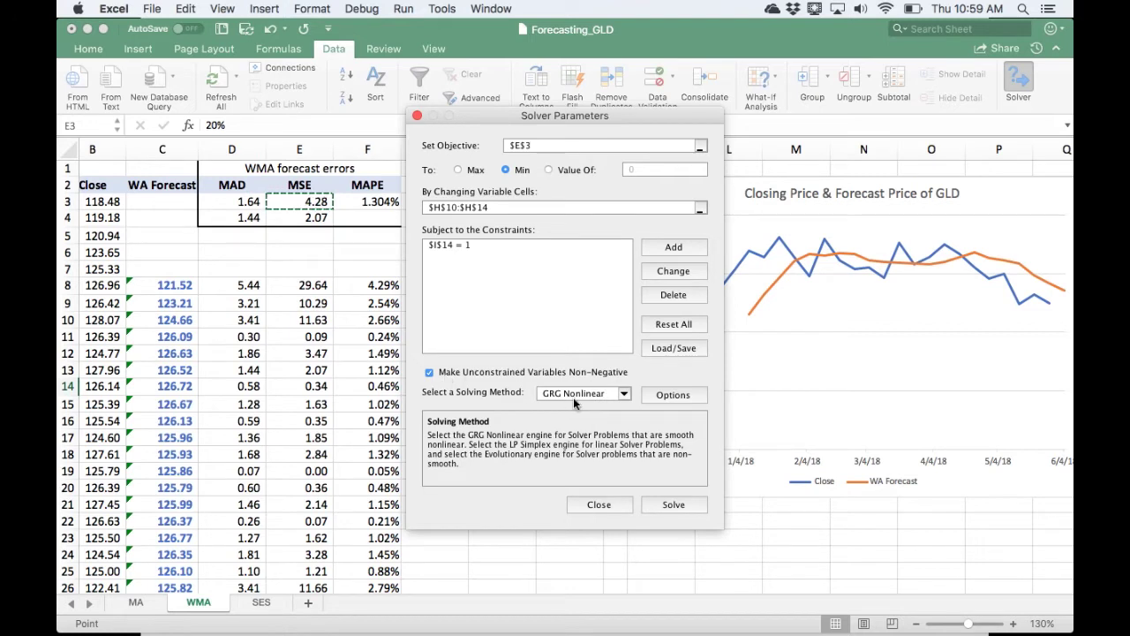
- Solve for the optimal weights with the GRG Nonlinear method and keep the Solver solution
{"action": "left_click", "coordinate": [625, 395]}
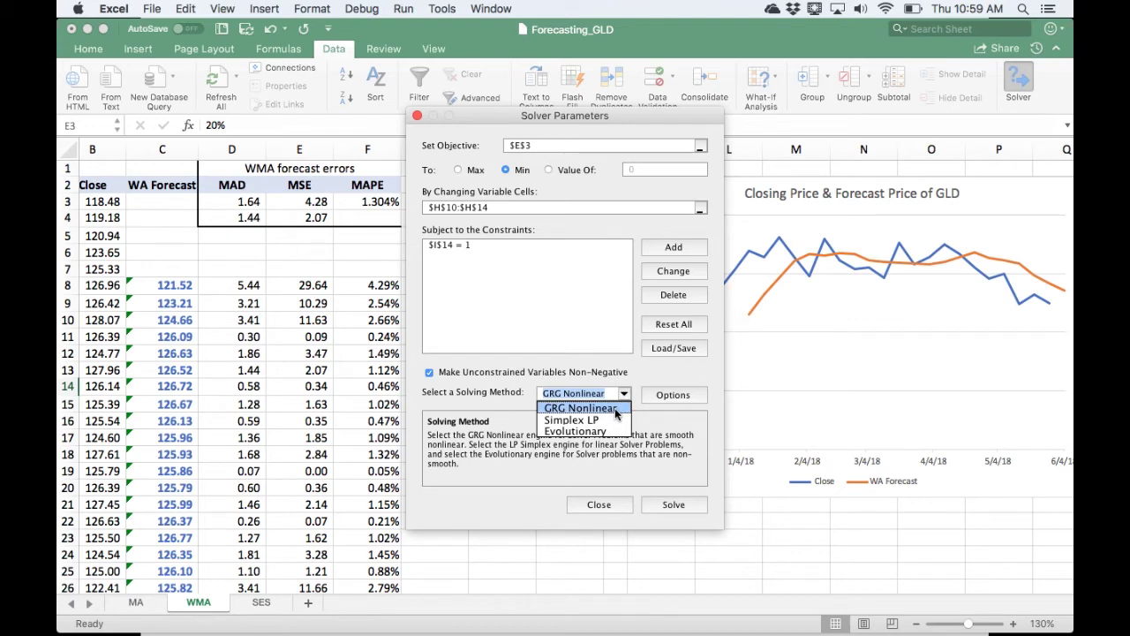
{"action": "left_click", "coordinate": [616, 411]}
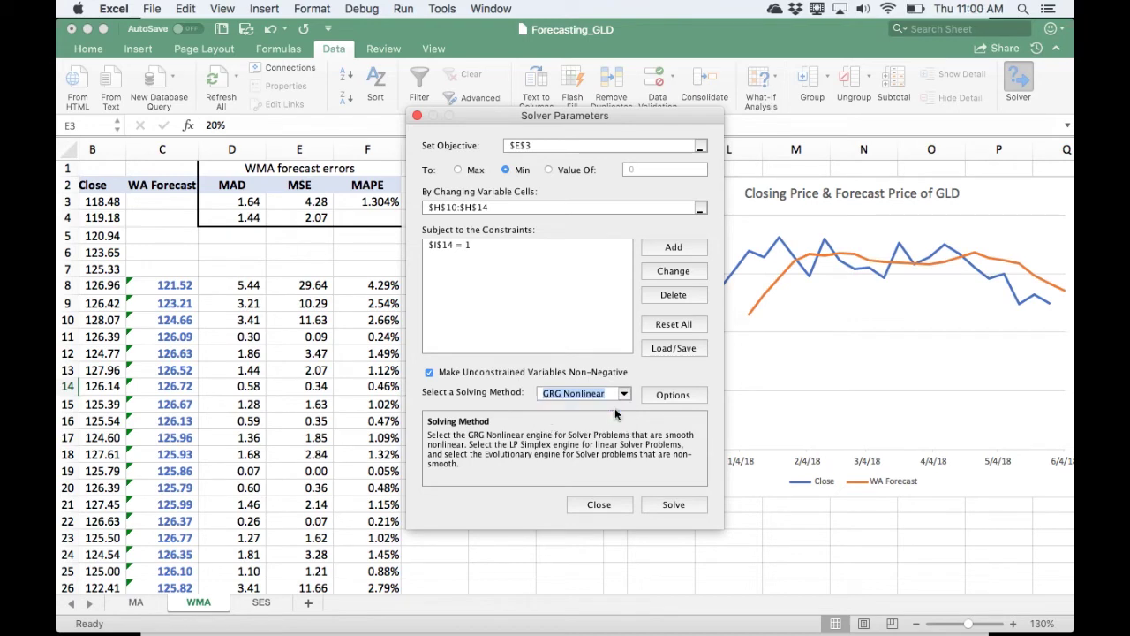
{"action": "left_click", "coordinate": [668, 507]}
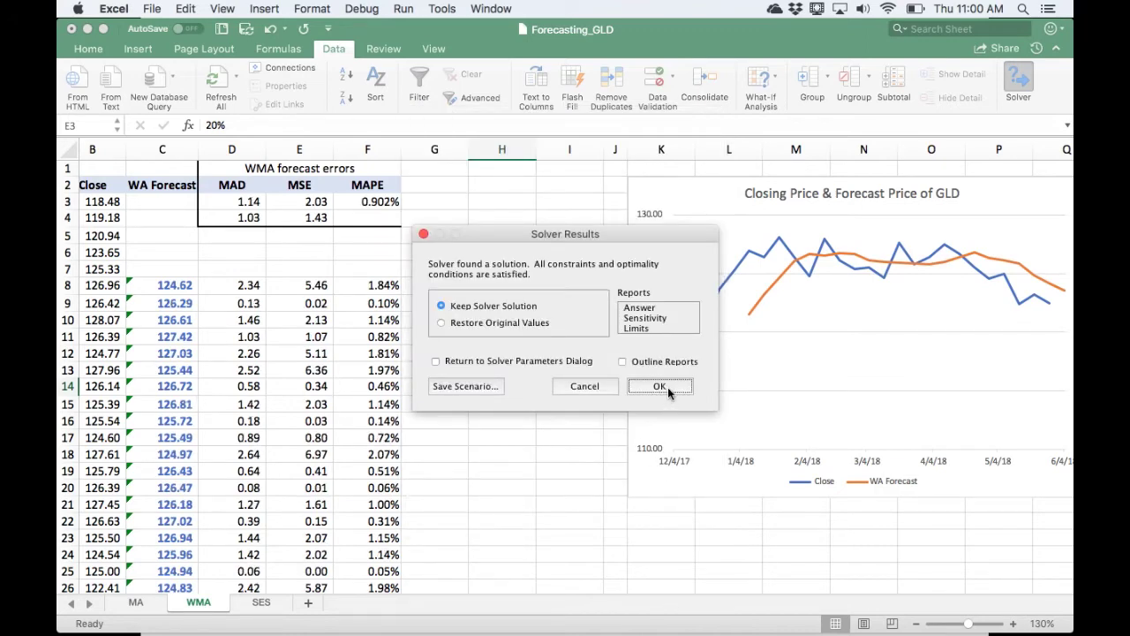
{"action": "left_click", "coordinate": [660, 386]}
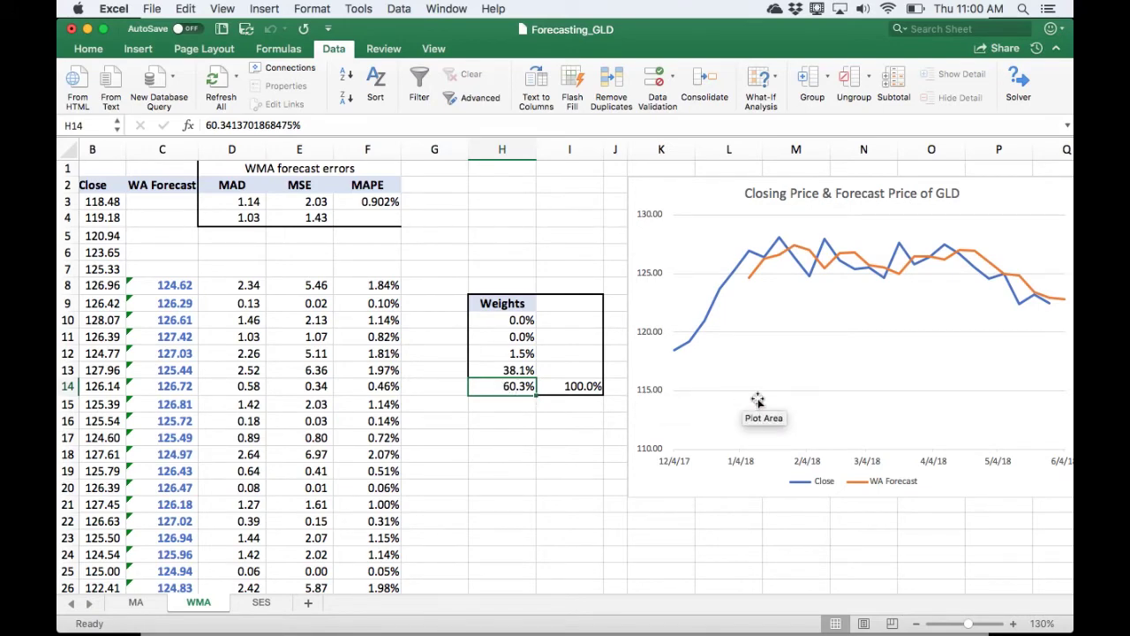
{"action": "scroll", "coordinate": [747, 399], "scroll_direction": "right", "scroll_amount": 3}
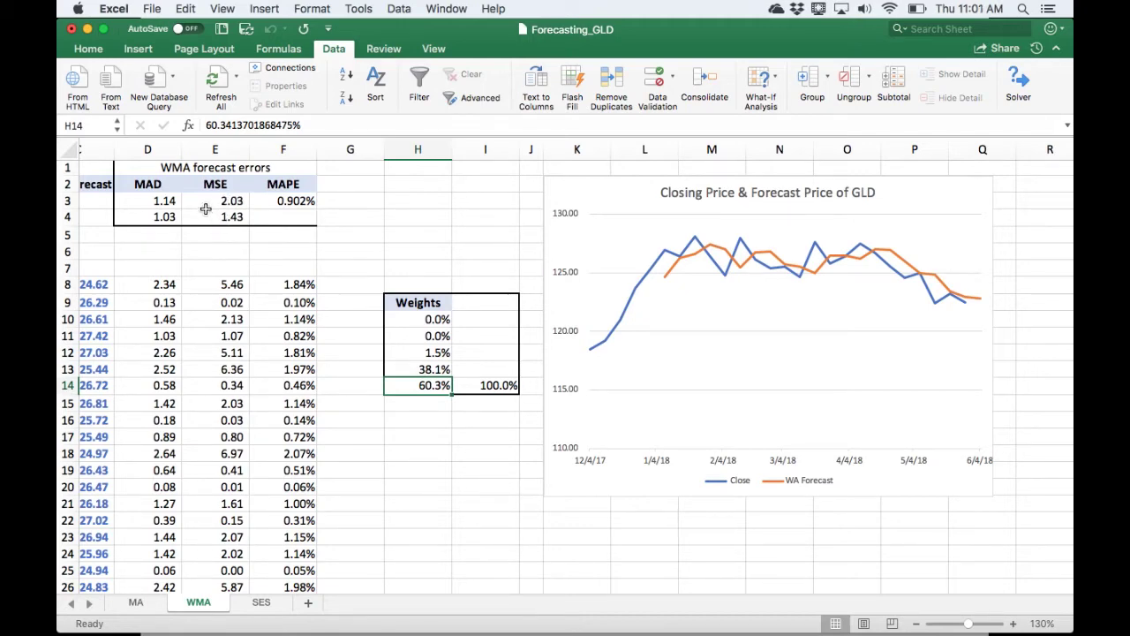
- Compare the WMA sheet's forecast errors with those on the MA sheet and review the WMA forecasts through row 29
{"action": "left_click", "coordinate": [138, 602]}
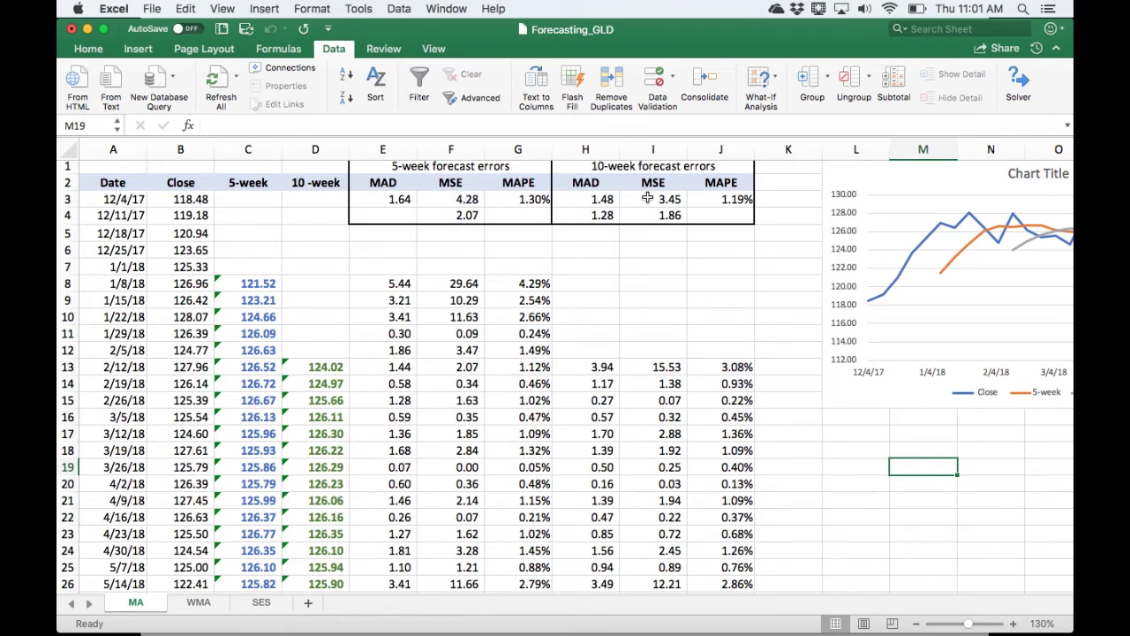
{"action": "left_click", "coordinate": [199, 602]}
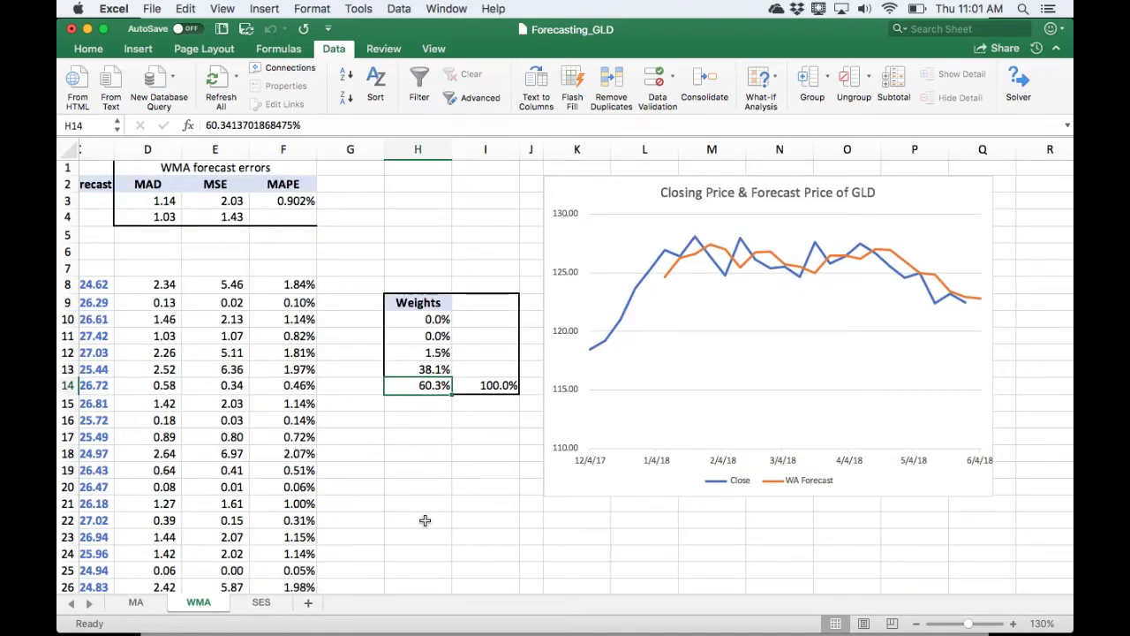
{"action": "scroll", "coordinate": [425, 520], "scroll_direction": "down", "scroll_amount": 2}
{"action": "scroll", "coordinate": [424, 520], "scroll_direction": "left", "scroll_amount": 2}
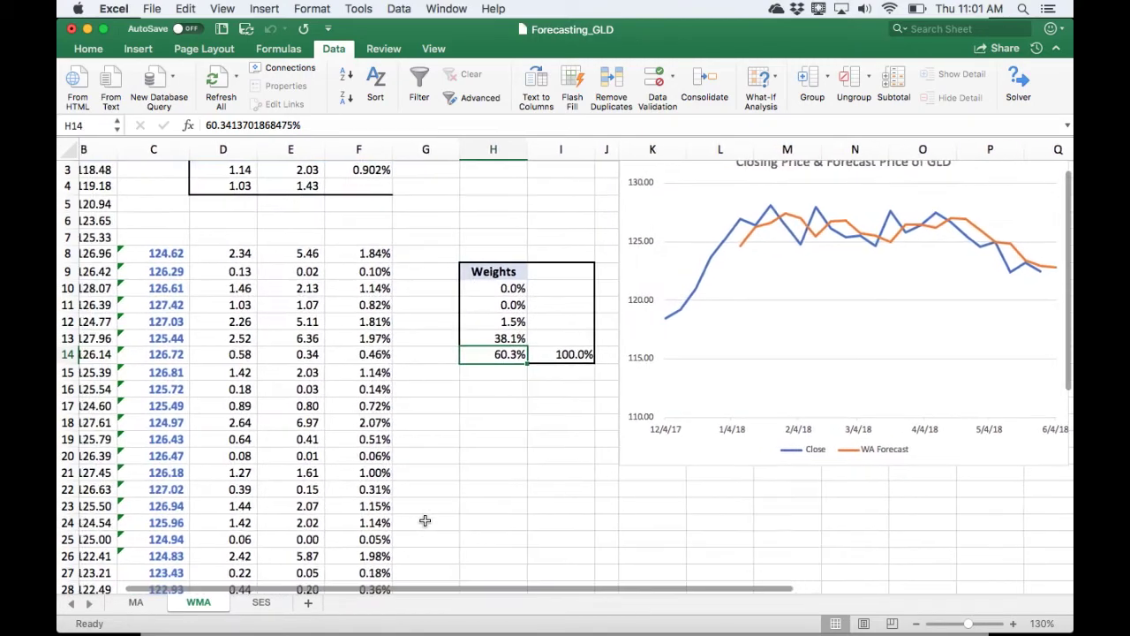
{"action": "scroll", "coordinate": [425, 520], "scroll_direction": "down", "scroll_amount": 4}
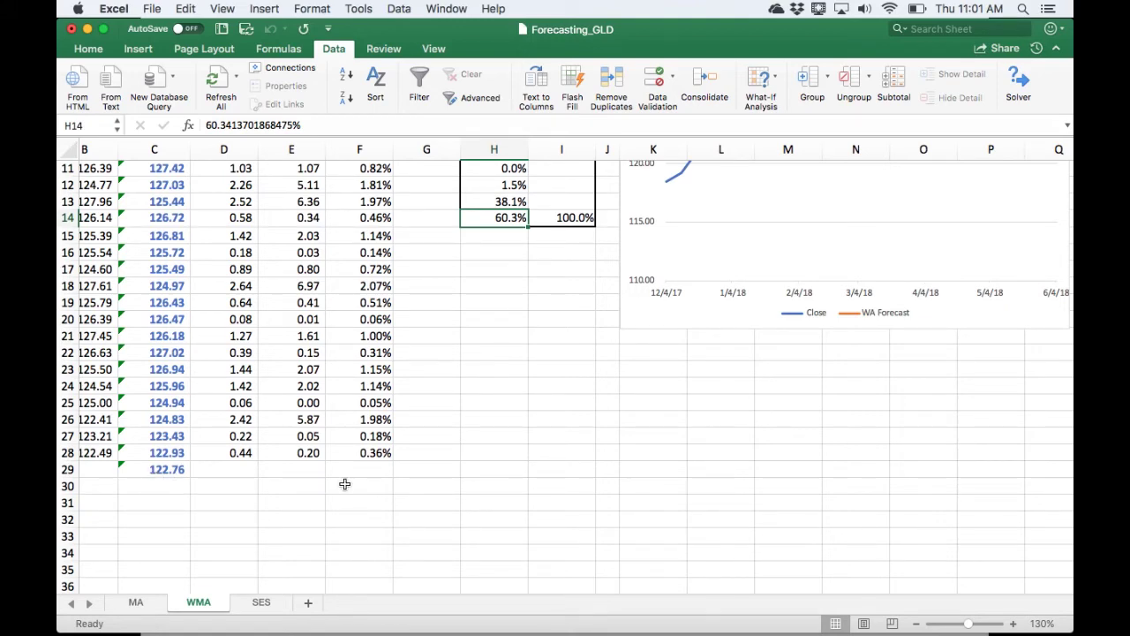
{"action": "scroll", "coordinate": [344, 484], "scroll_direction": "up", "scroll_amount": 10}
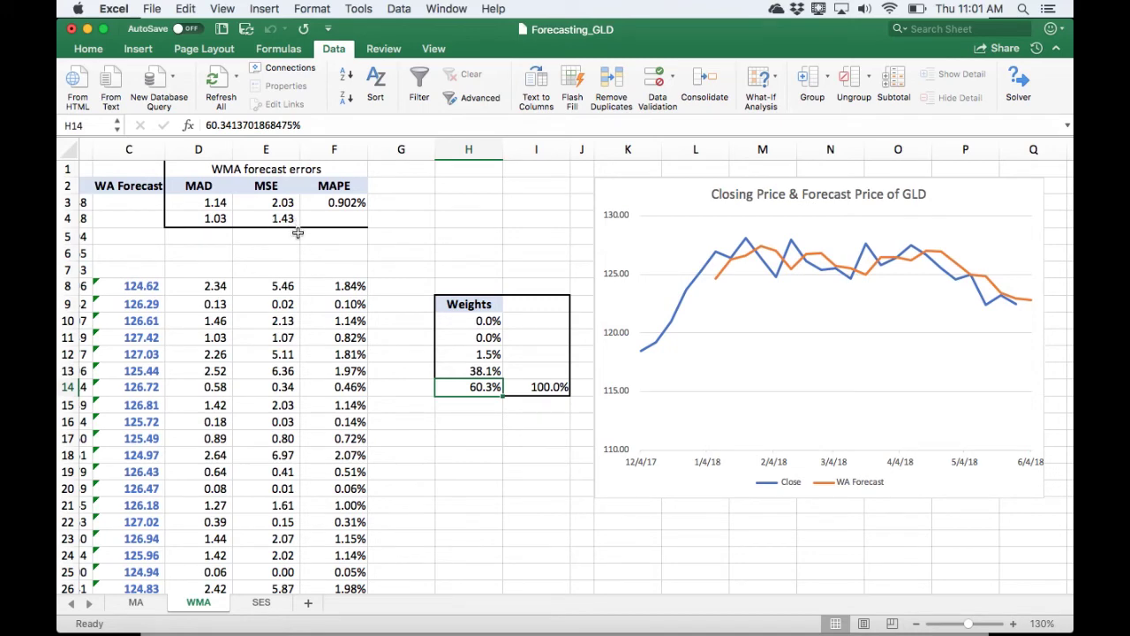
- On the SES sheet, enter 125.33 as the initial forecast in C8 and the formula =C8+G3*(B8-C8) in C9
{"action": "left_click", "coordinate": [261, 601]}
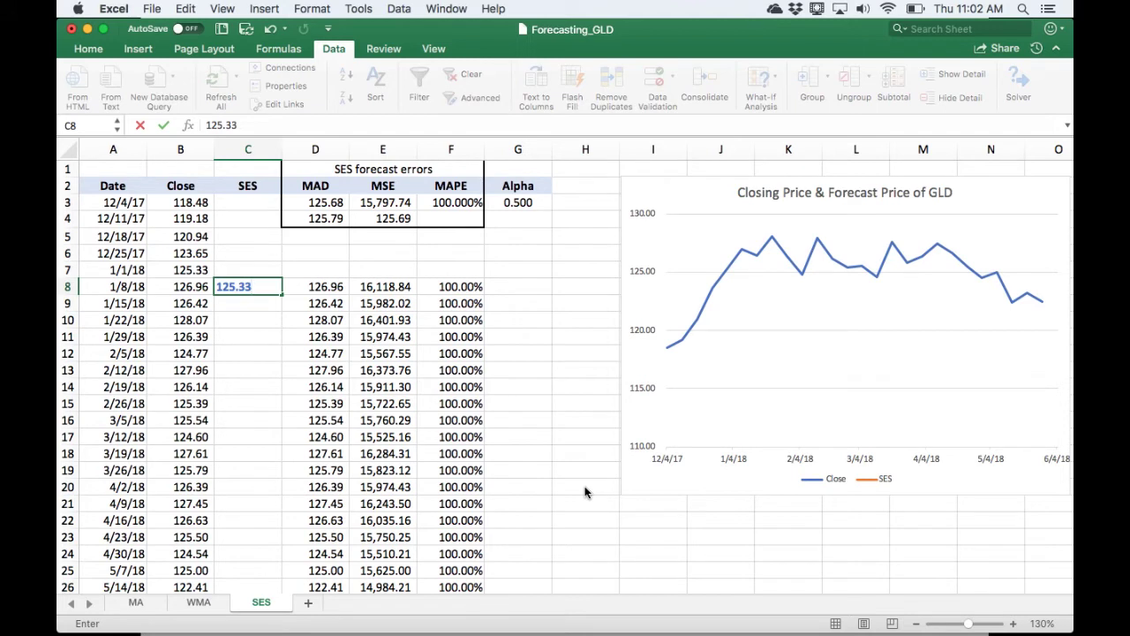
{"action": "key", "text": "Return"}
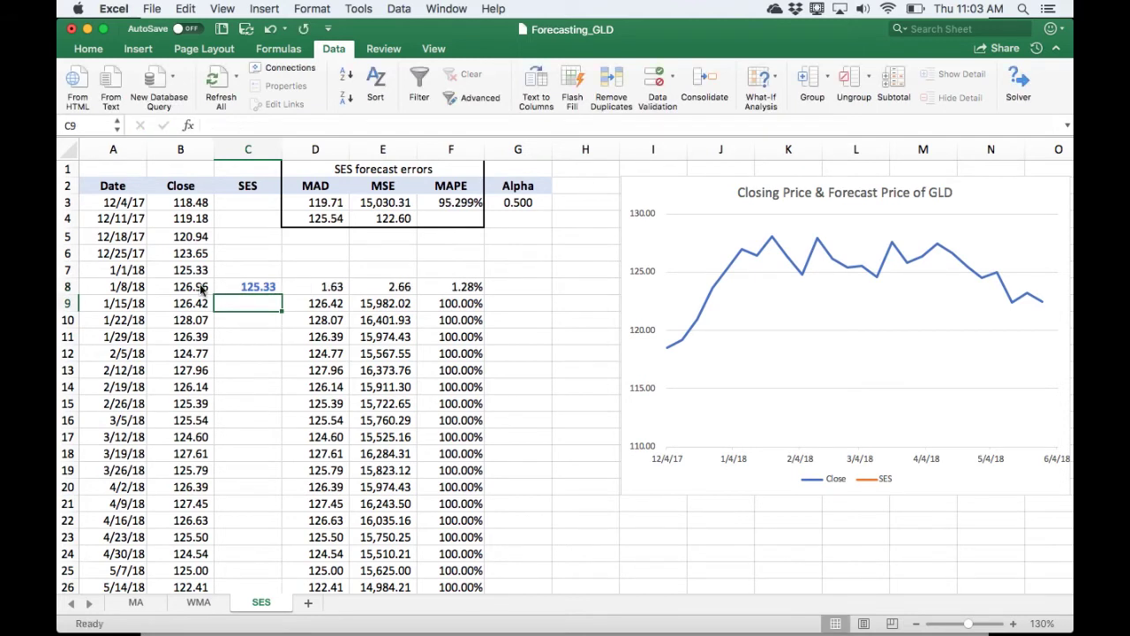
{"action": "type", "text": "="}
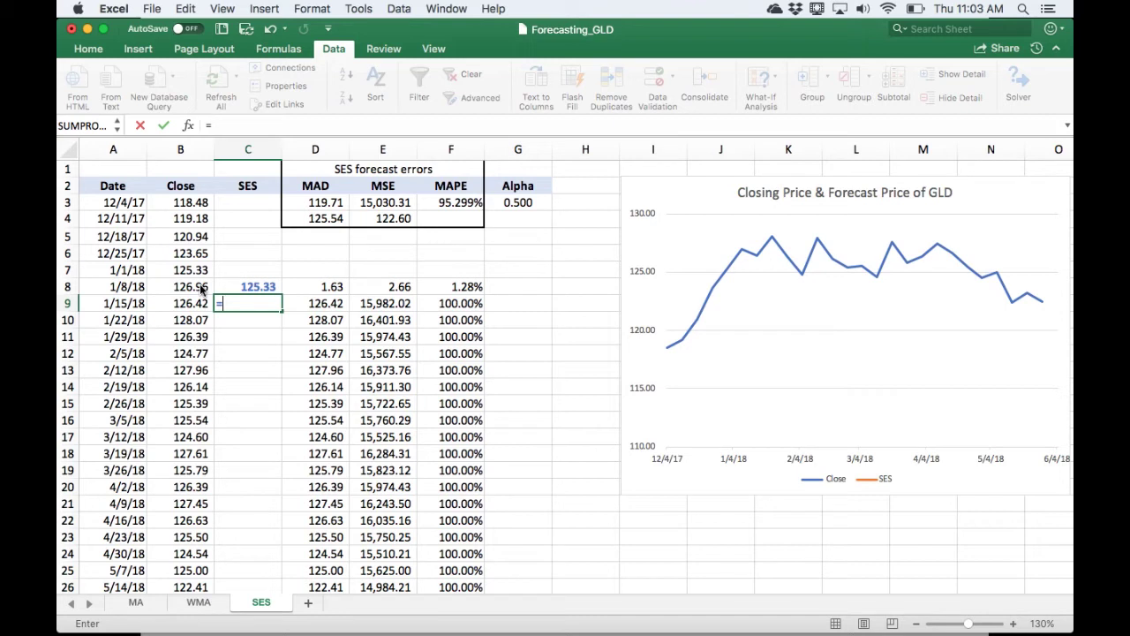
{"action": "key", "text": "Up"}
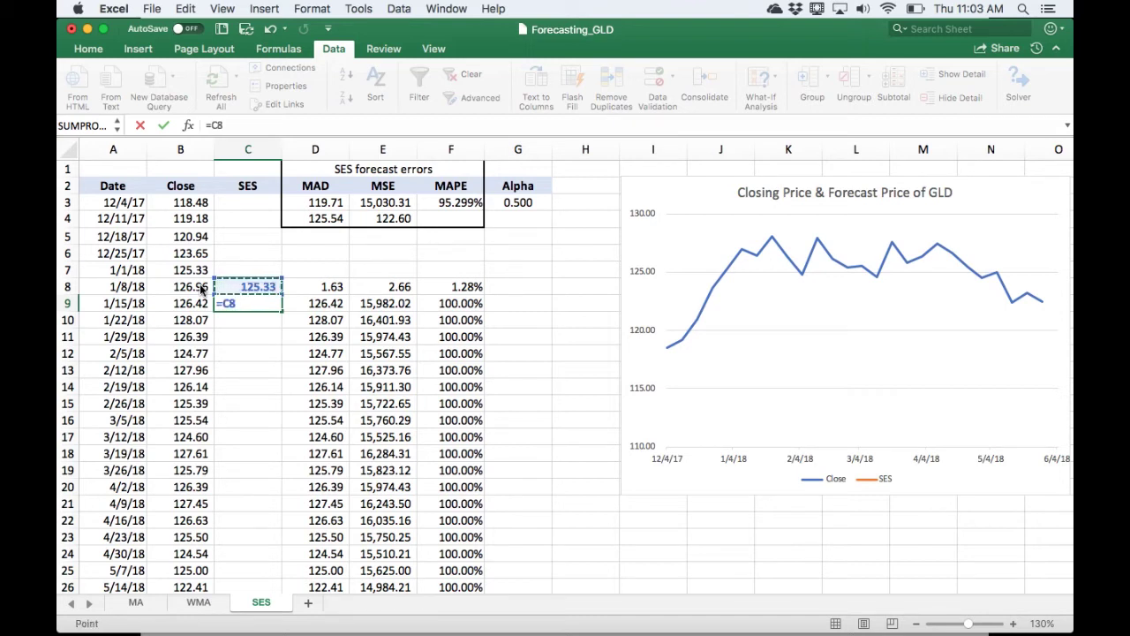
{"action": "type", "text": "+"}
{"action": "left_click", "coordinate": [501, 203]}
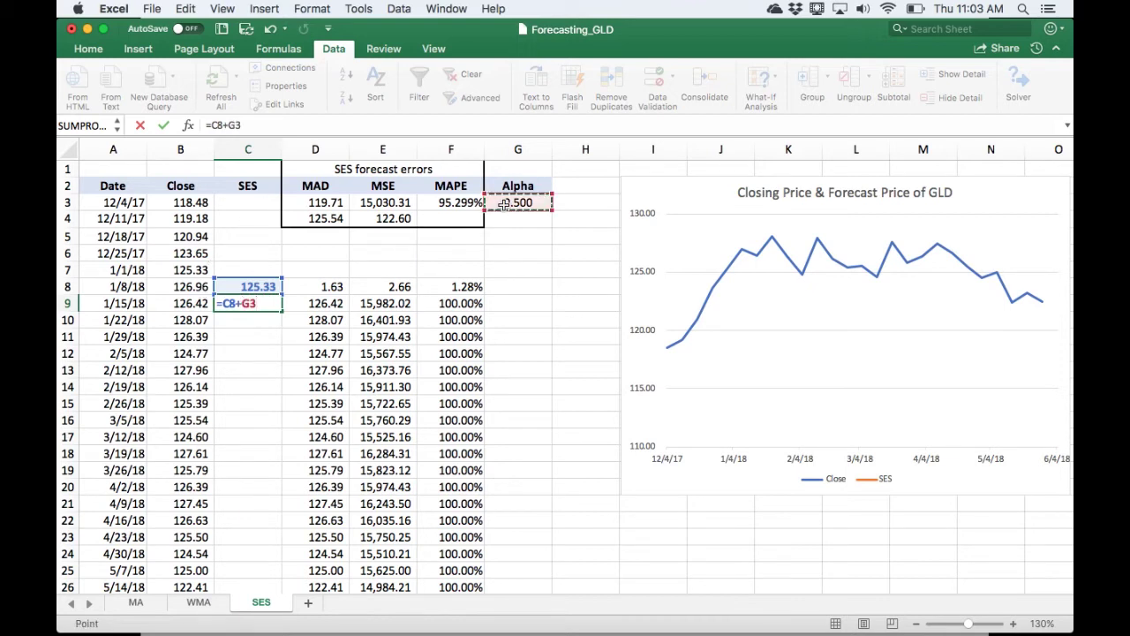
{"action": "type", "text": "*("}
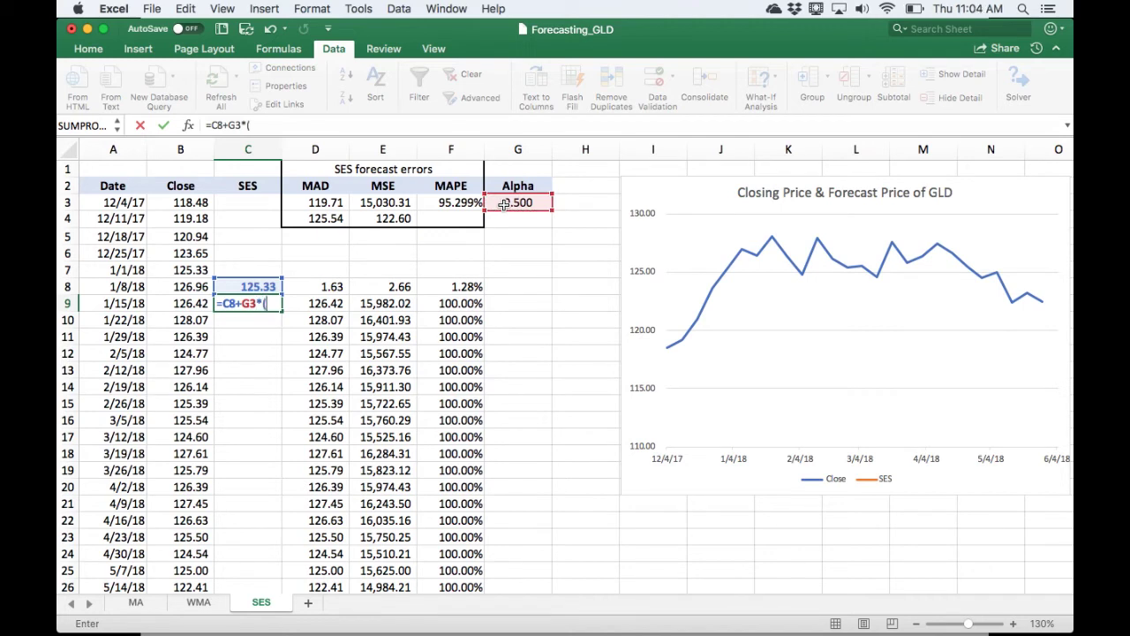
{"action": "key", "text": "Up"}
{"action": "key", "text": "Left"}
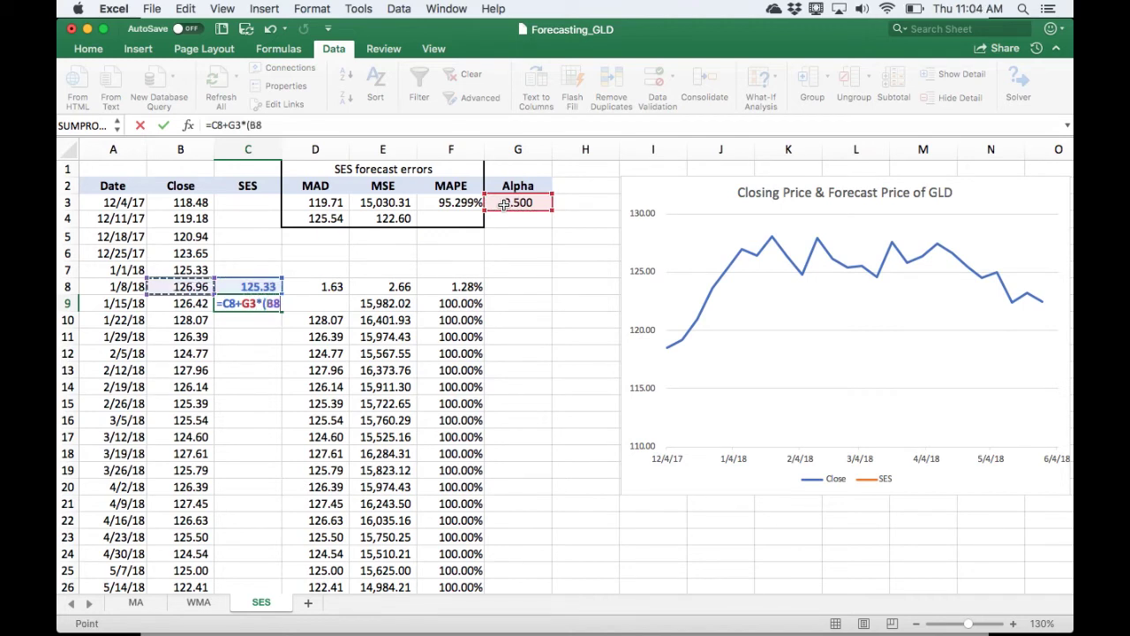
{"action": "type", "text": "-"}
{"action": "key", "text": "Up"}
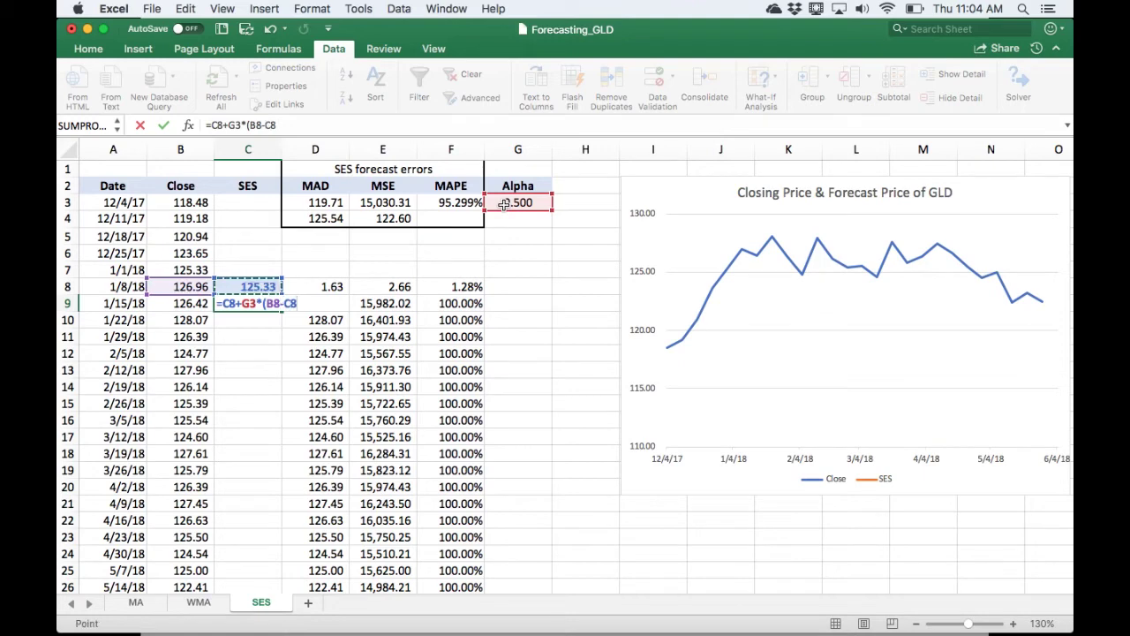
{"action": "left_click", "coordinate": [163, 124]}
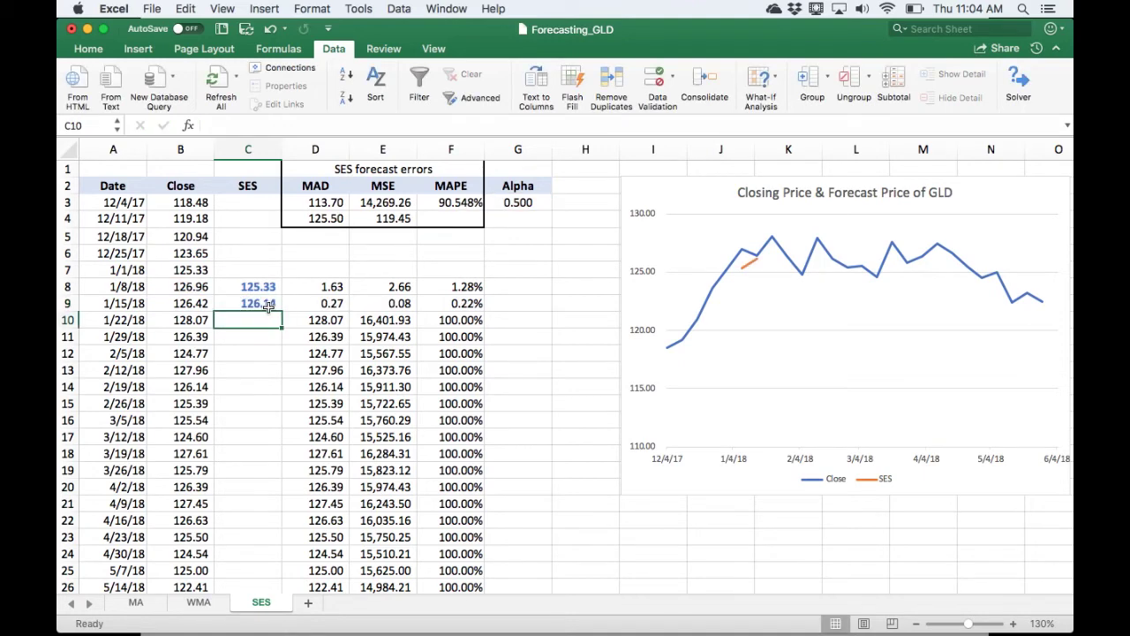
- Make the alpha reference in C9 absolute ($G$3) and fill the smoothing formula down to C29
{"action": "left_click", "coordinate": [237, 126]}
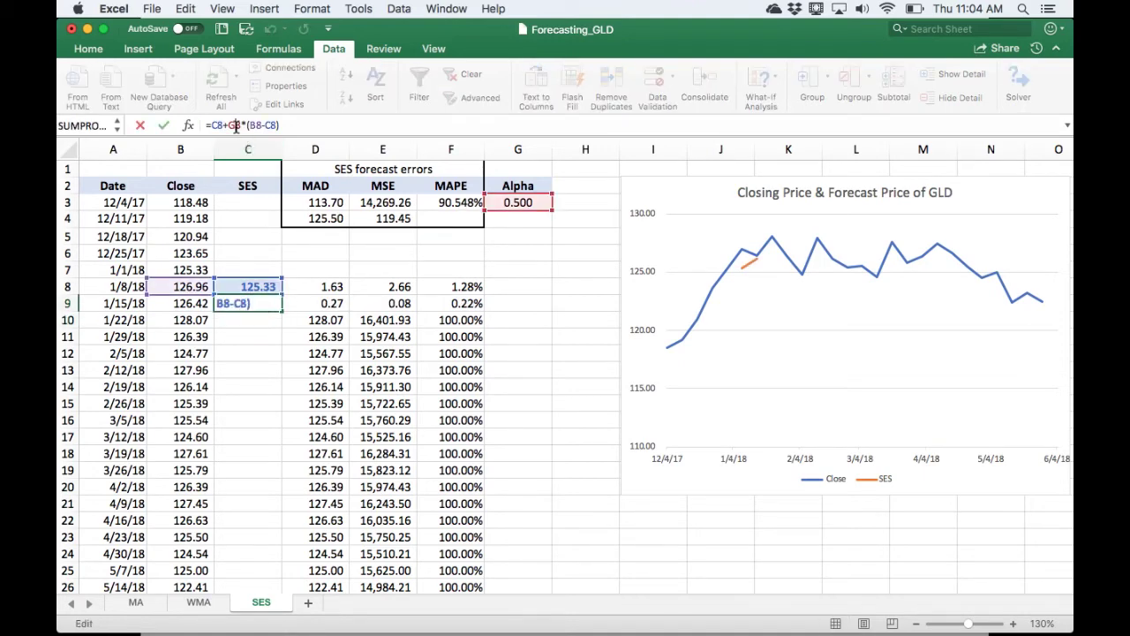
{"action": "key", "text": "F4"}
{"action": "key", "text": "ctrl+Return"}
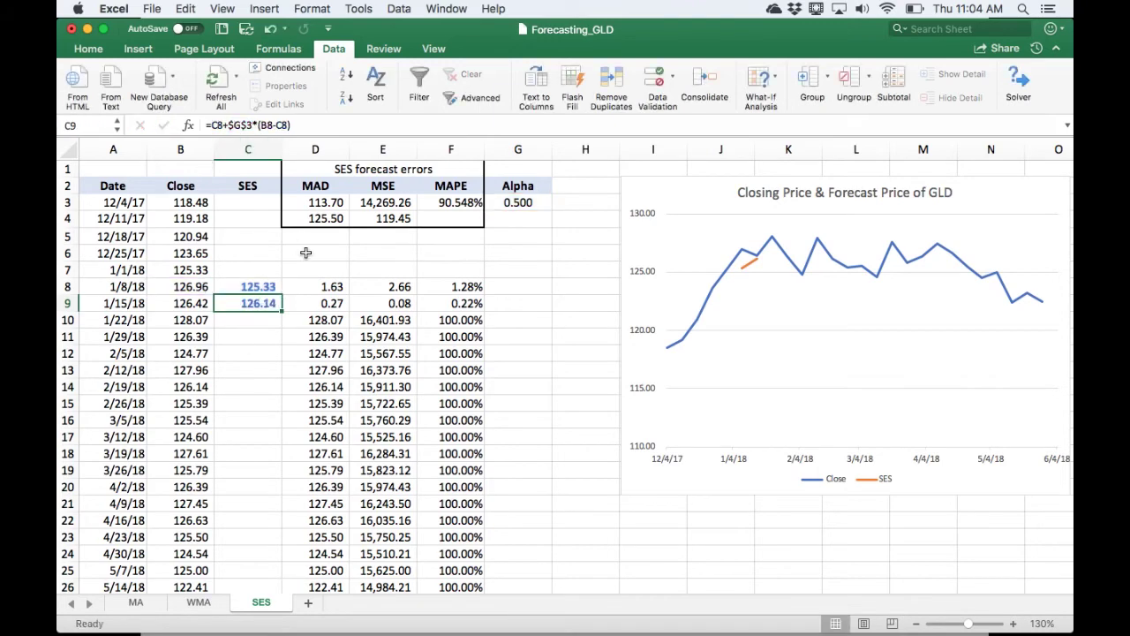
{"action": "double_click", "coordinate": [281, 310]}
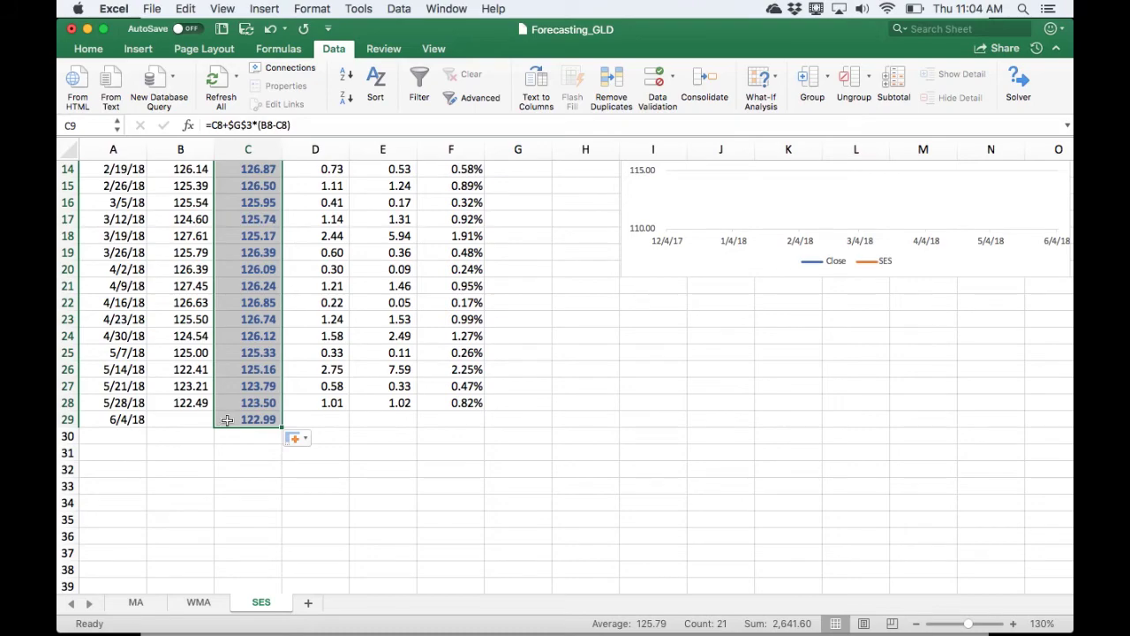
{"action": "left_click", "coordinate": [234, 419]}
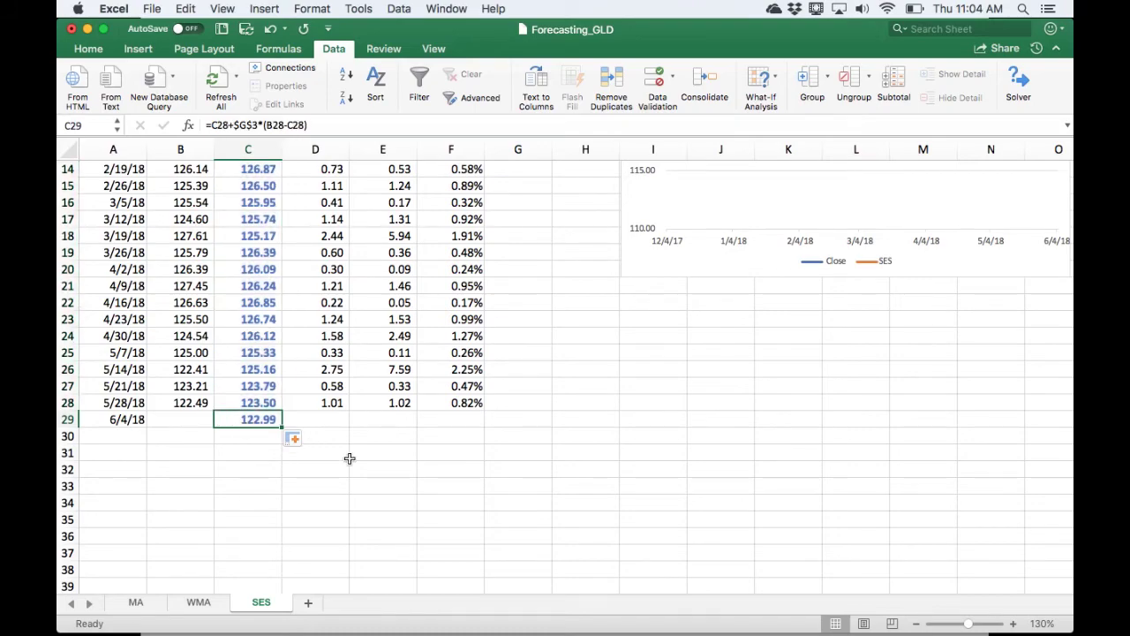
{"action": "scroll", "coordinate": [350, 458], "scroll_direction": "up", "scroll_amount": 7}
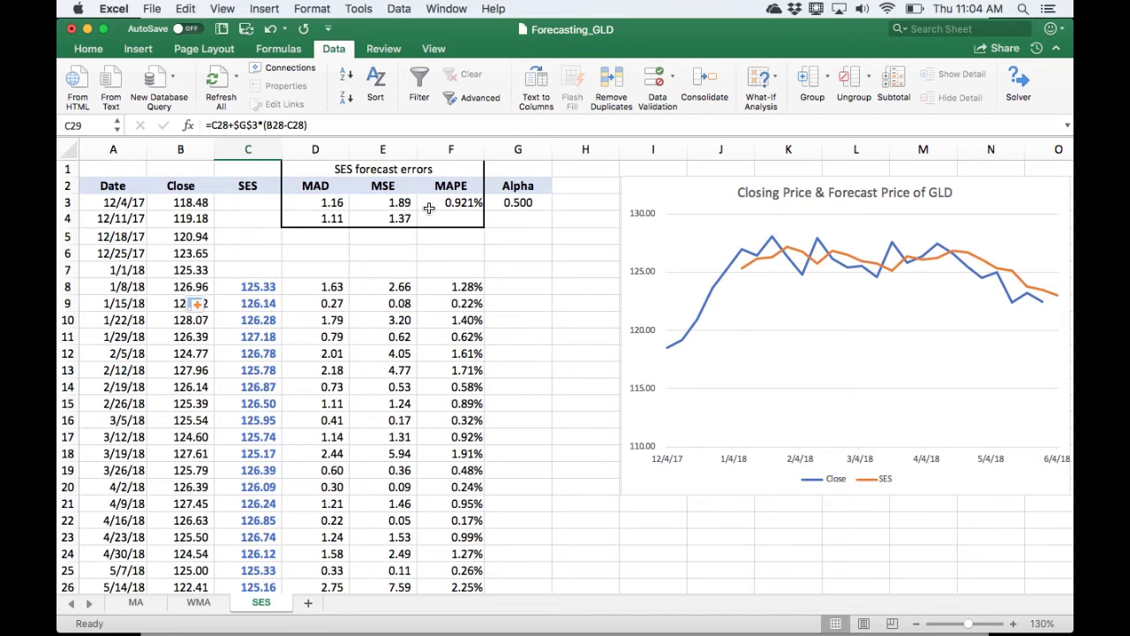
- Set alpha in G3 to 0 to test its effect on the SES forecast
{"action": "left_click", "coordinate": [509, 202]}
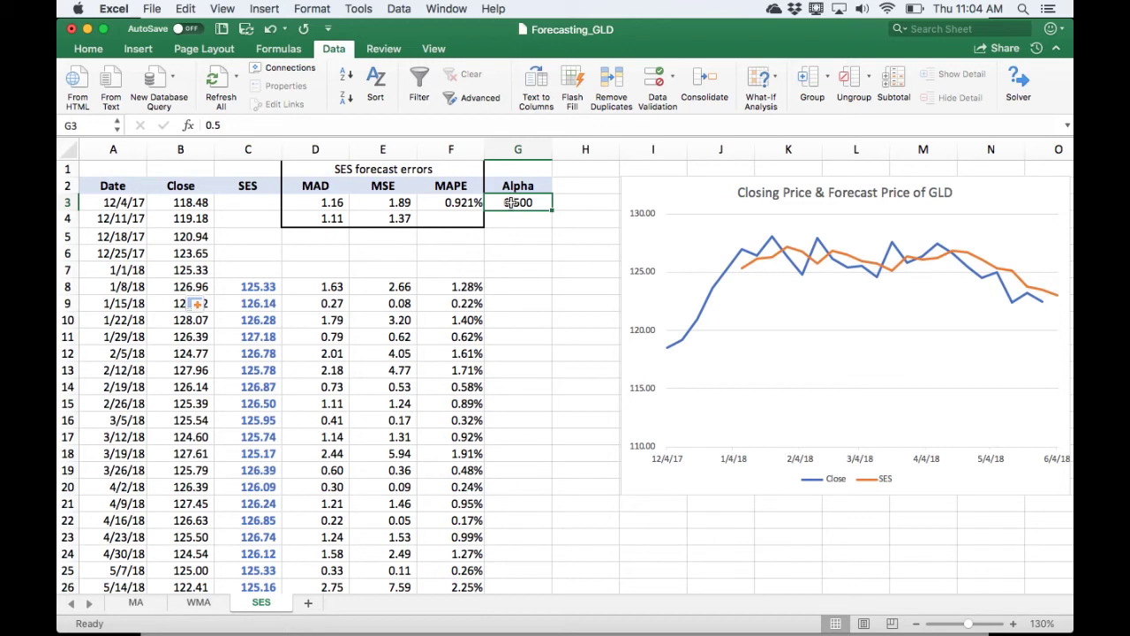
{"action": "type", "text": "0"}
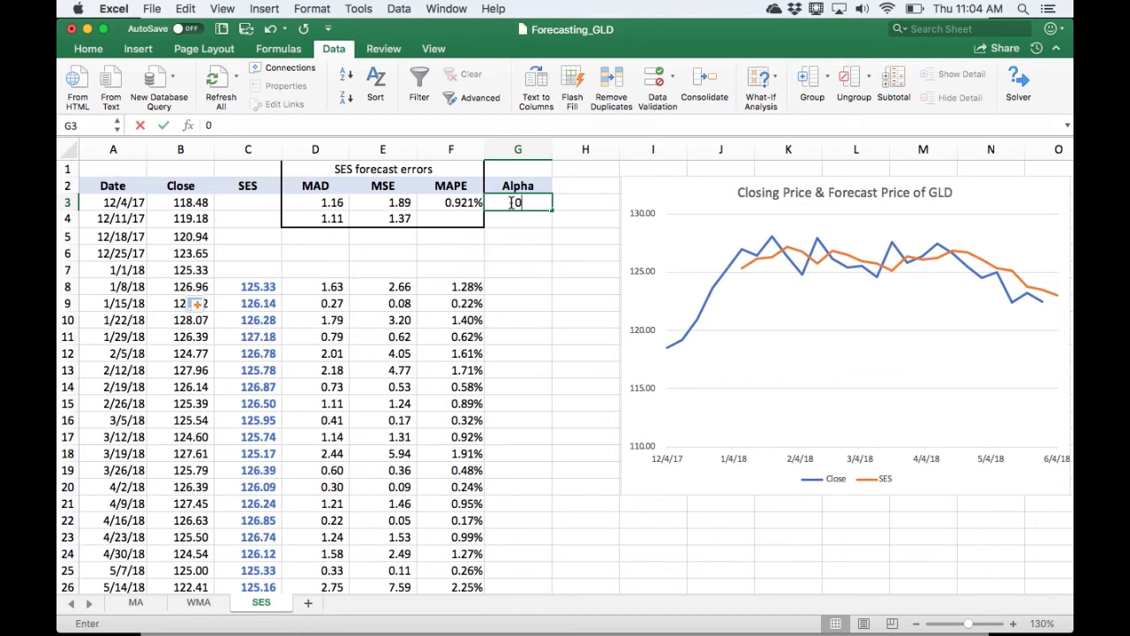
{"action": "key", "text": "Return"}
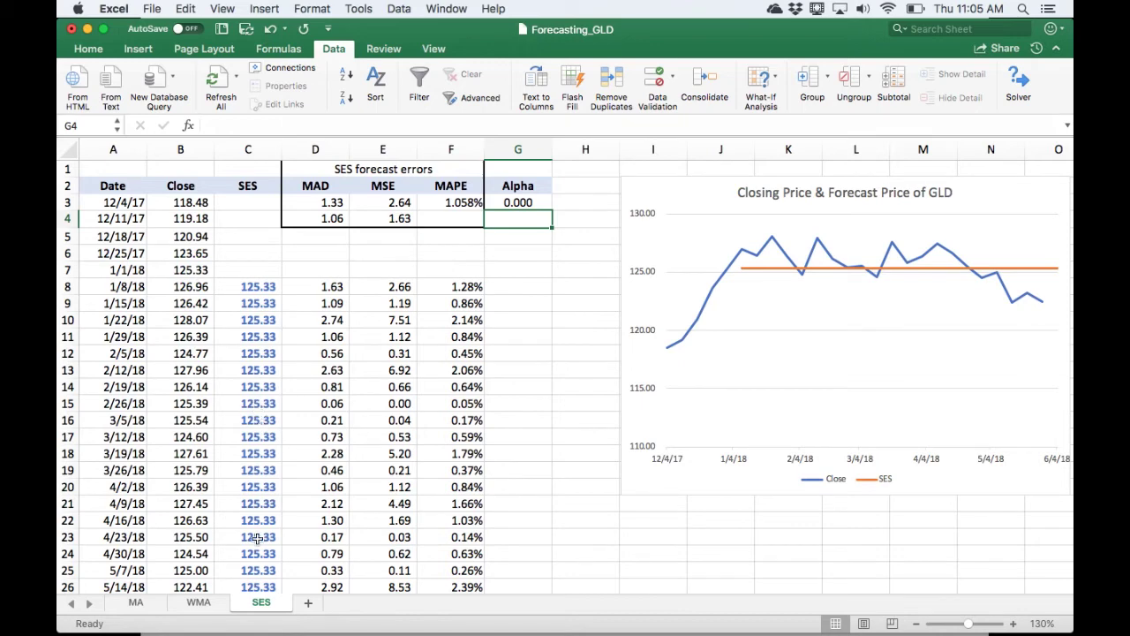
- Set alpha in G3 to 1 to test the other extreme of the smoothing constant
{"action": "key", "text": "Up"}
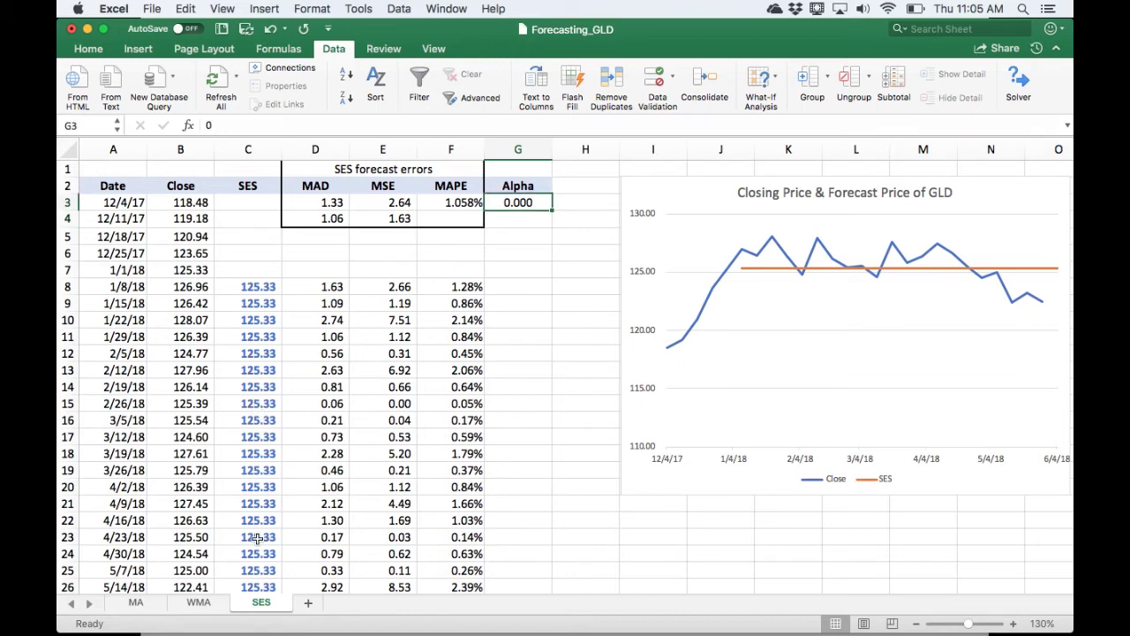
{"action": "type", "text": "1"}
{"action": "key", "text": "Return"}
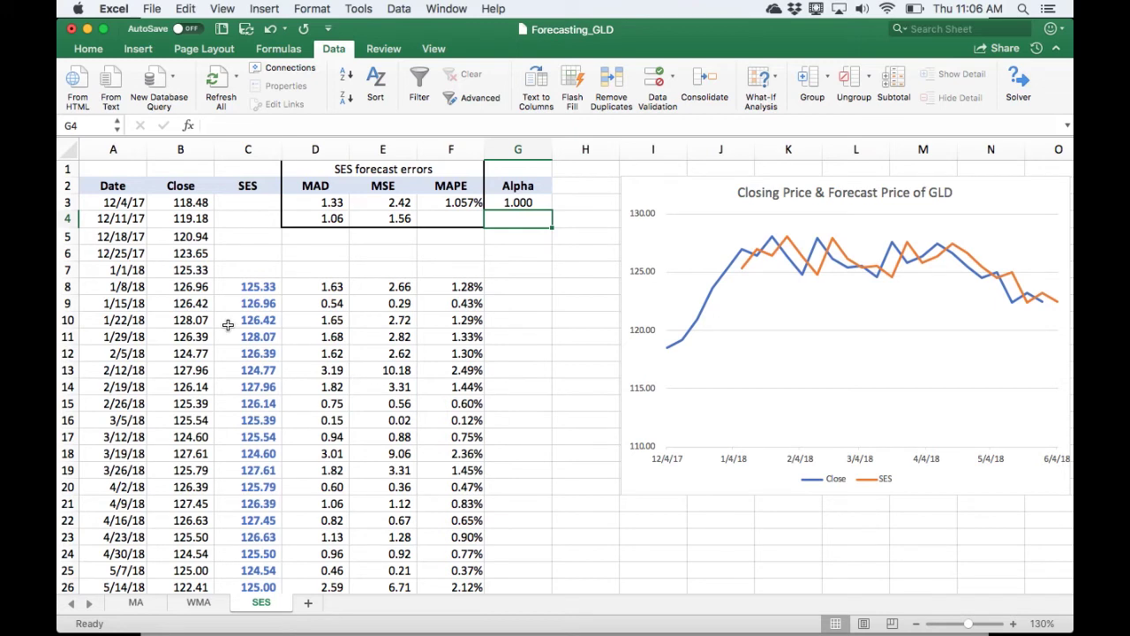
- Set alpha in G3 back to 0.5
{"action": "left_click", "coordinate": [526, 205]}
{"action": "type", "text": "5"}
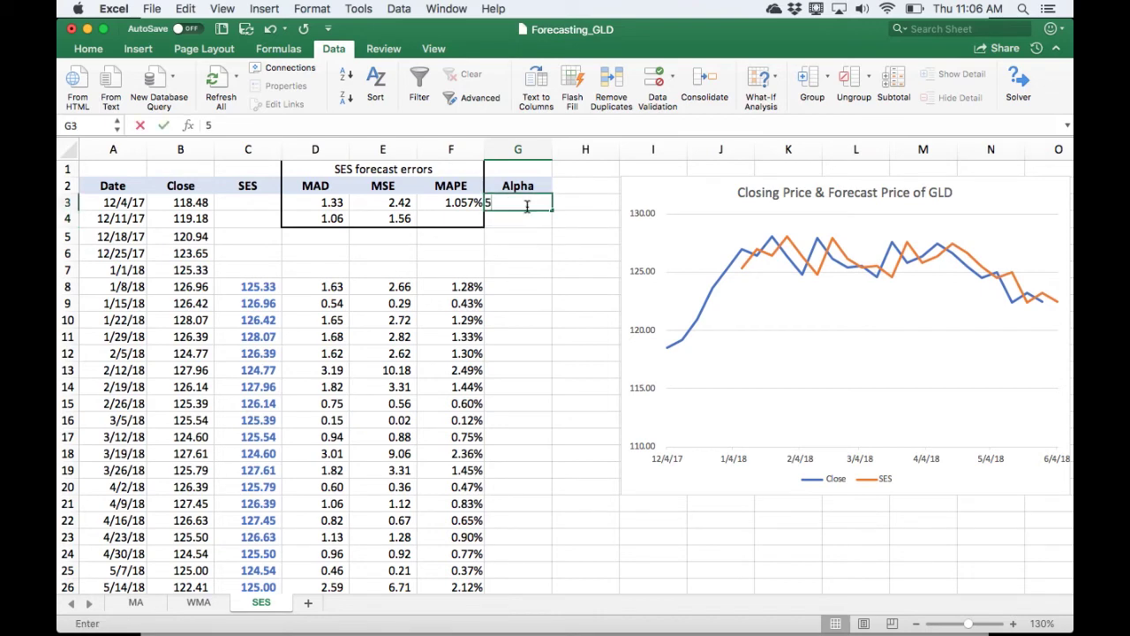
{"action": "key", "text": "BackSpace"}
{"action": "type", "text": ".5"}
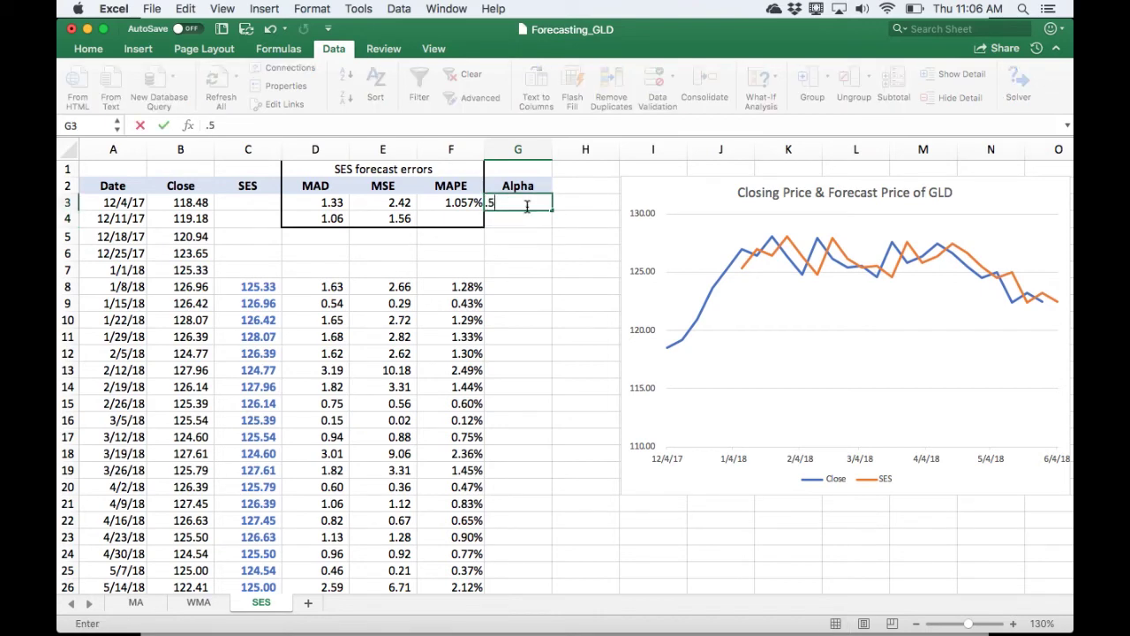
{"action": "key", "text": "Return"}
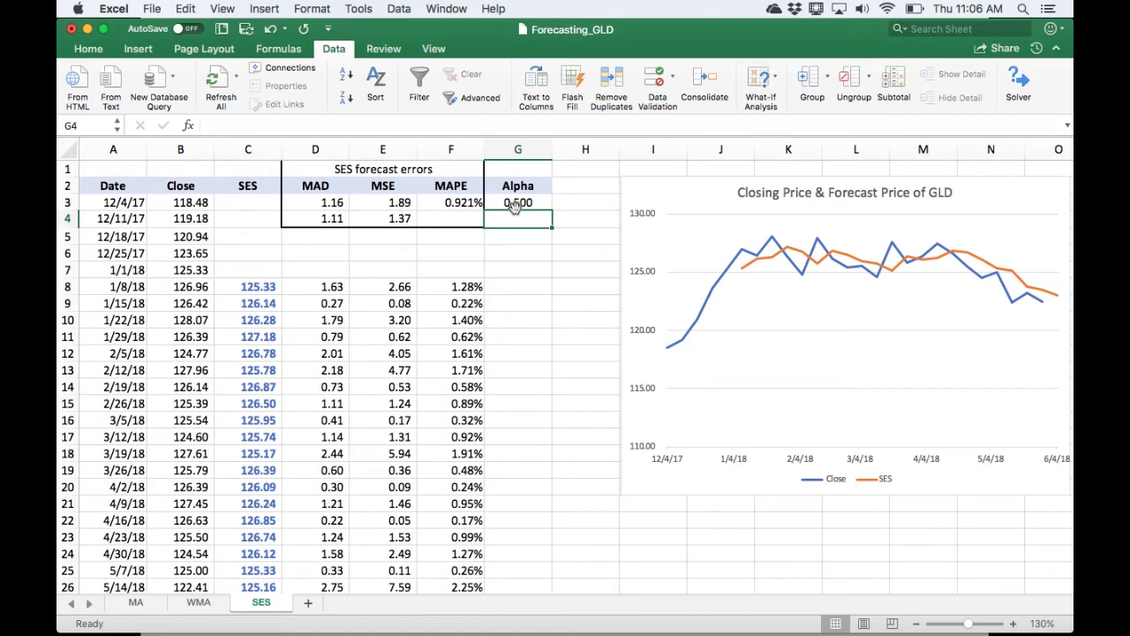
- Set up Solver to minimize the MSE in E3 by changing the alpha in G3
{"action": "left_click", "coordinate": [1018, 84]}
{"action": "left_click", "coordinate": [396, 201]}
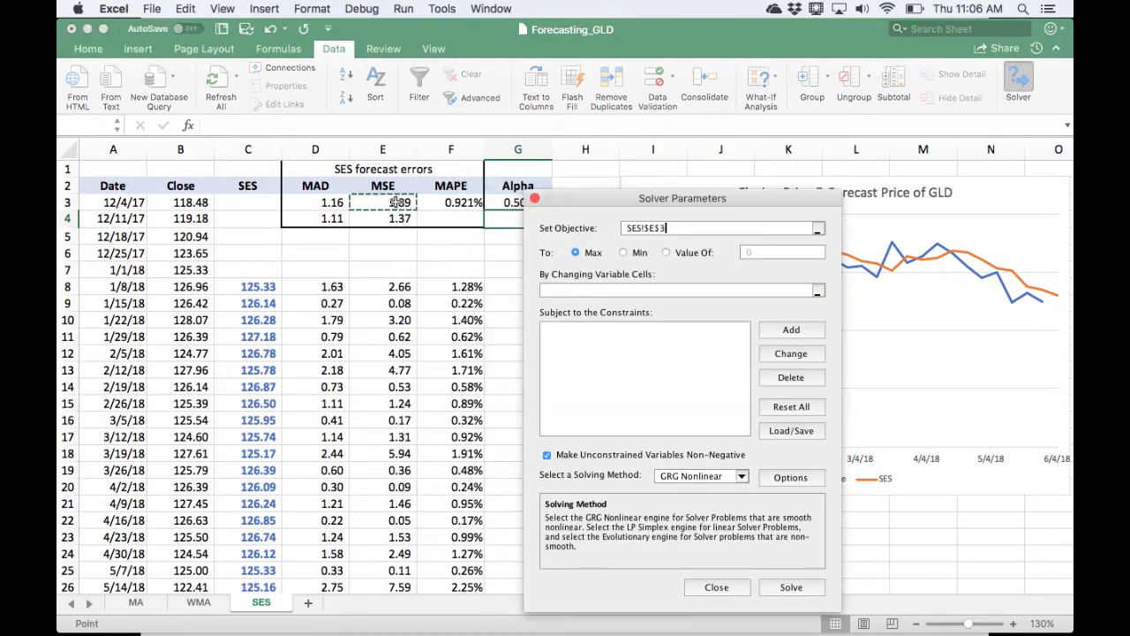
{"action": "left_click", "coordinate": [620, 252]}
{"action": "left_click_drag", "start_coordinate": [671, 198], "coordinate": [732, 198]}
{"action": "left_click", "coordinate": [656, 291]}
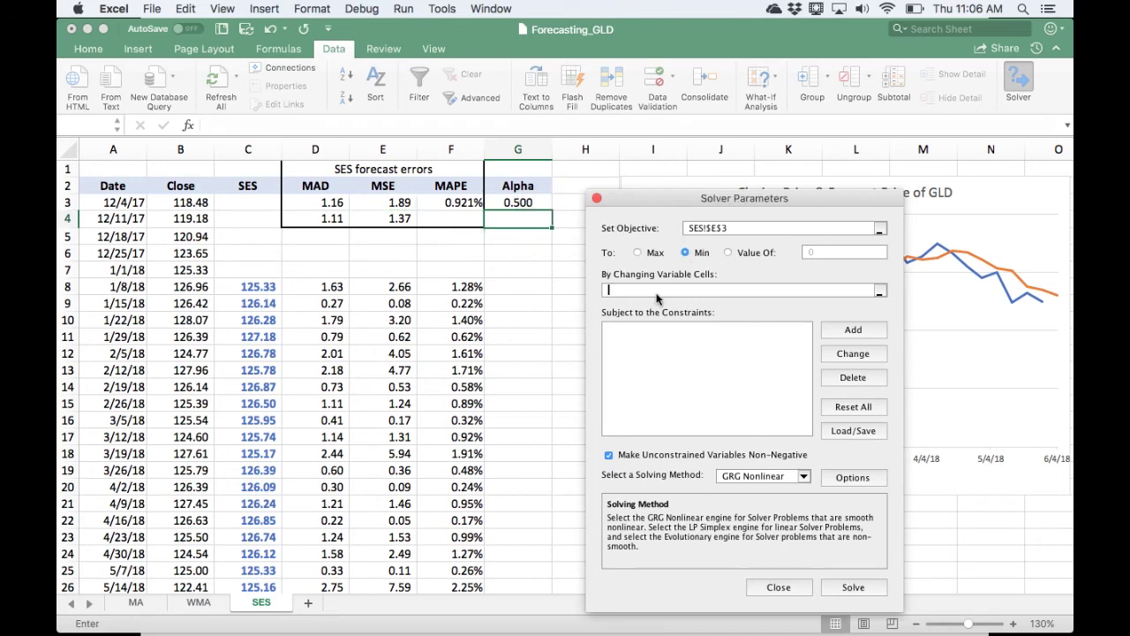
{"action": "left_click", "coordinate": [533, 205]}
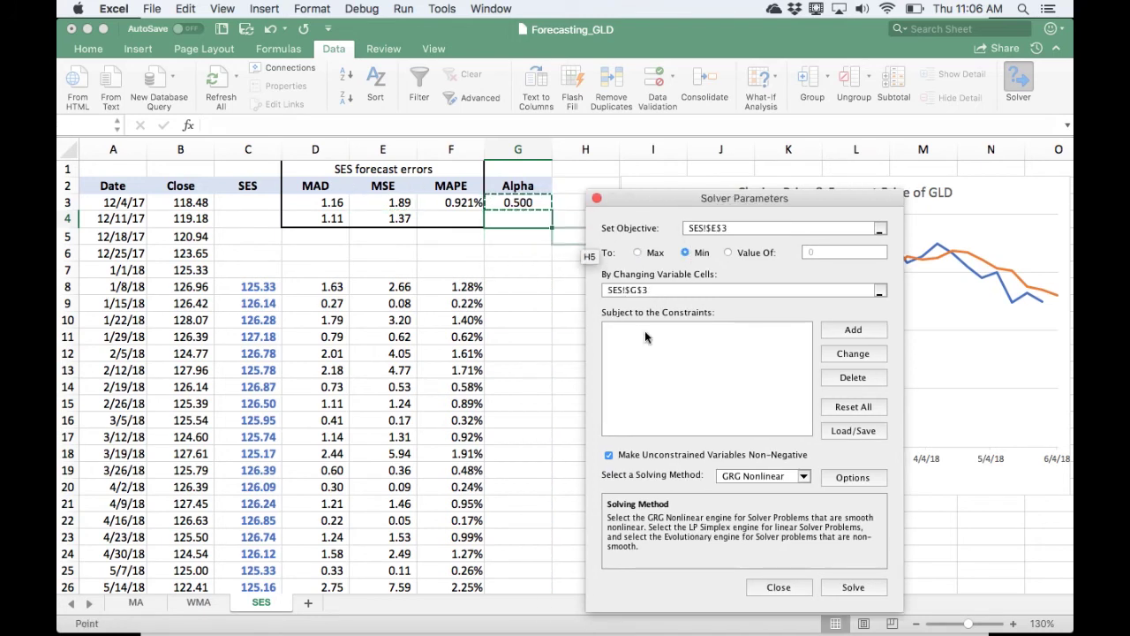
- Add a Solver constraint requiring alpha in G3 to be less than or equal to 1
{"action": "left_click", "coordinate": [844, 335]}
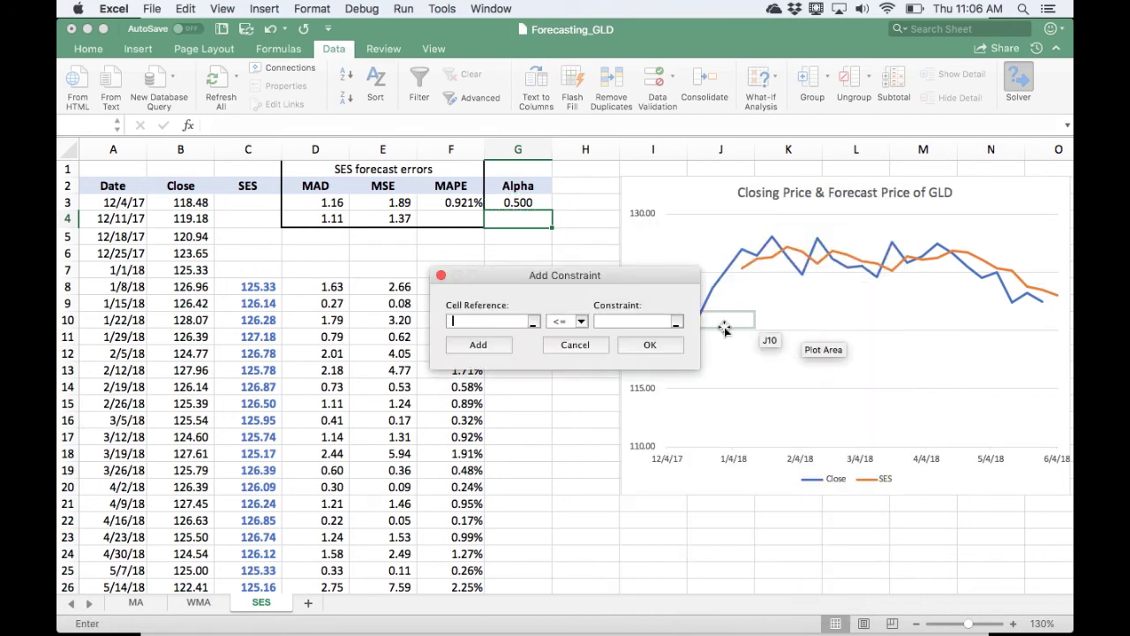
{"action": "left_click", "coordinate": [537, 204]}
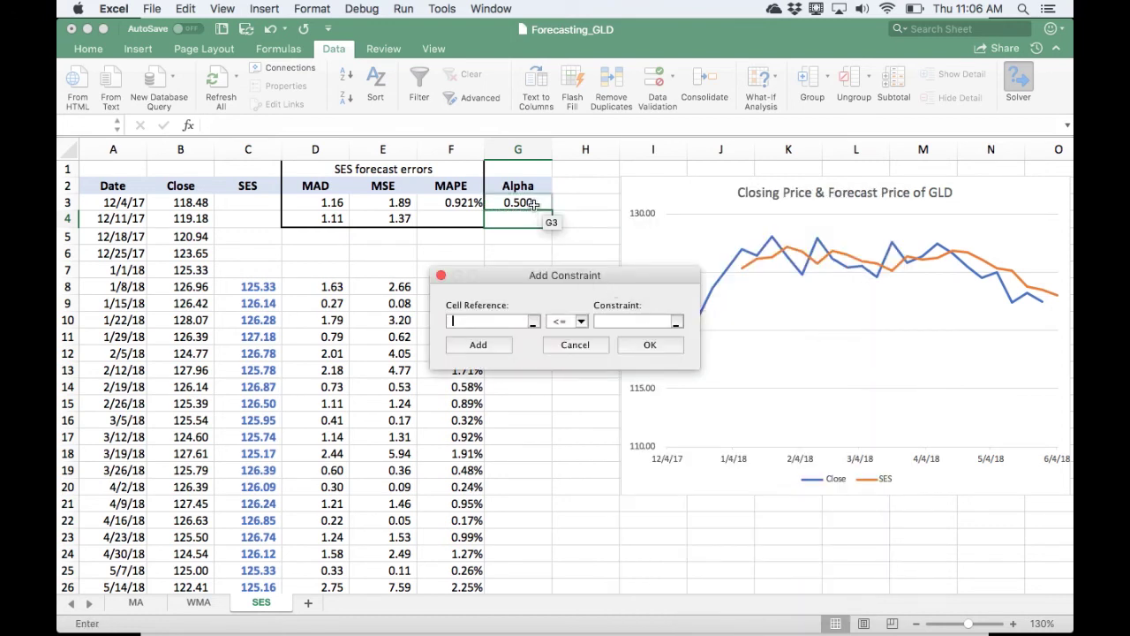
{"action": "left_click", "coordinate": [610, 319]}
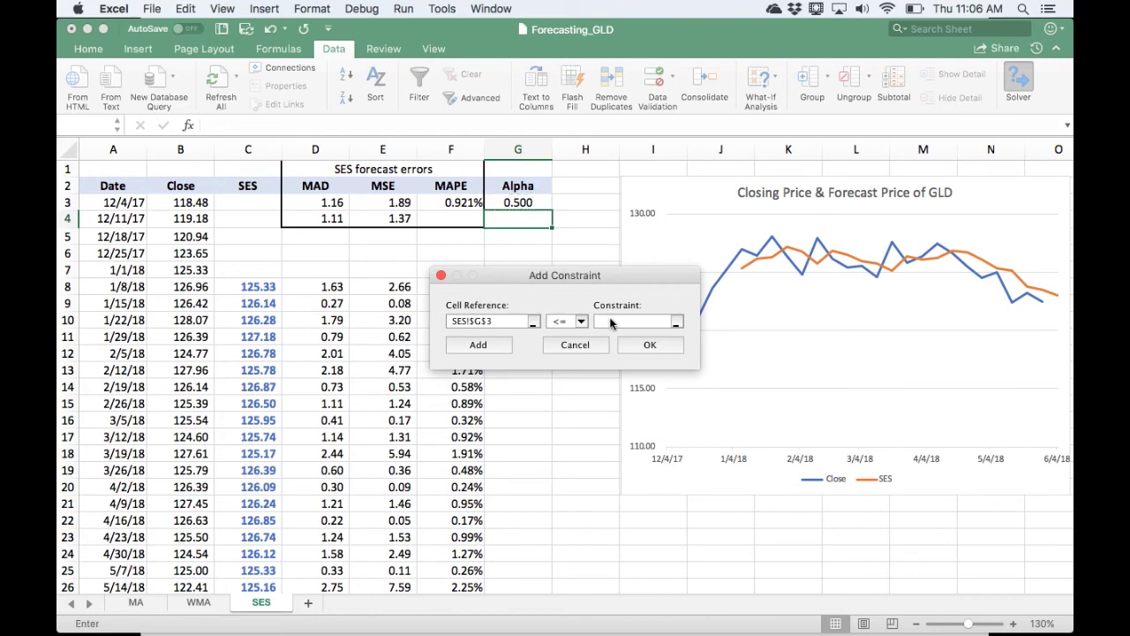
{"action": "type", "text": "1"}
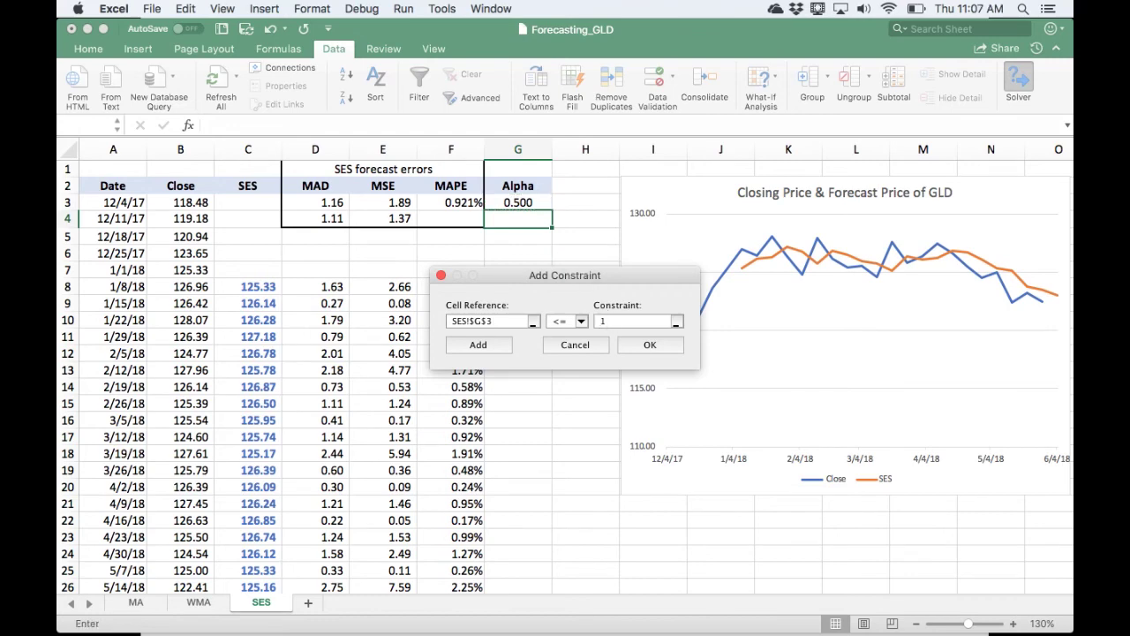
{"action": "left_click", "coordinate": [628, 345]}
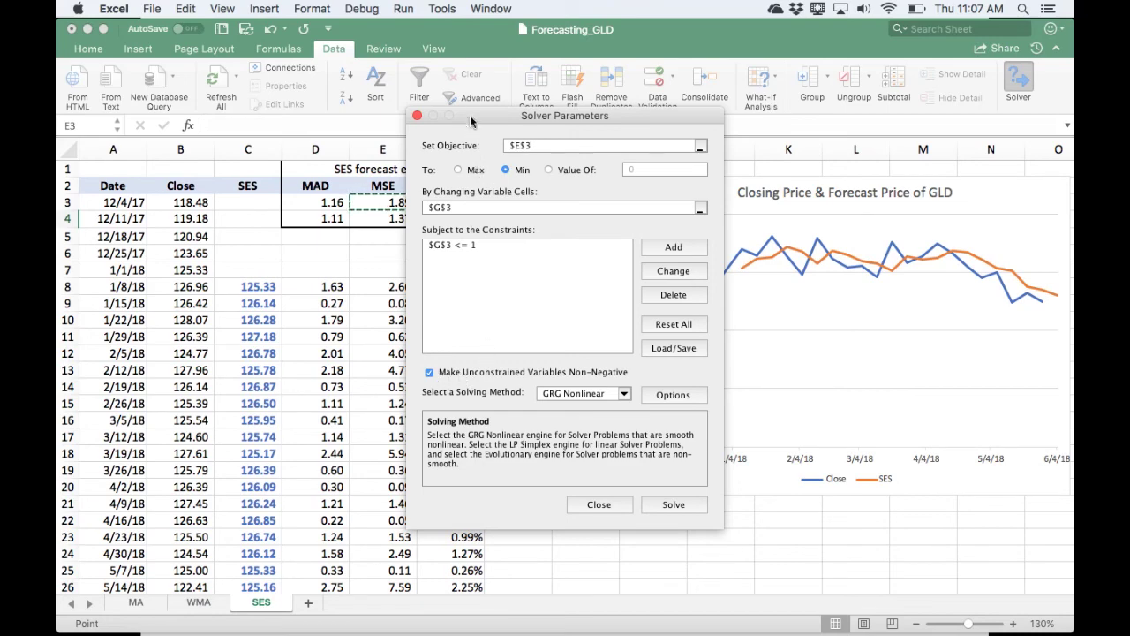
- Run Solver with the GRG Nonlinear method to minimize the MSE in E3 and keep the resulting alpha in G3
{"action": "left_click_drag", "start_coordinate": [515, 116], "coordinate": [704, 105]}
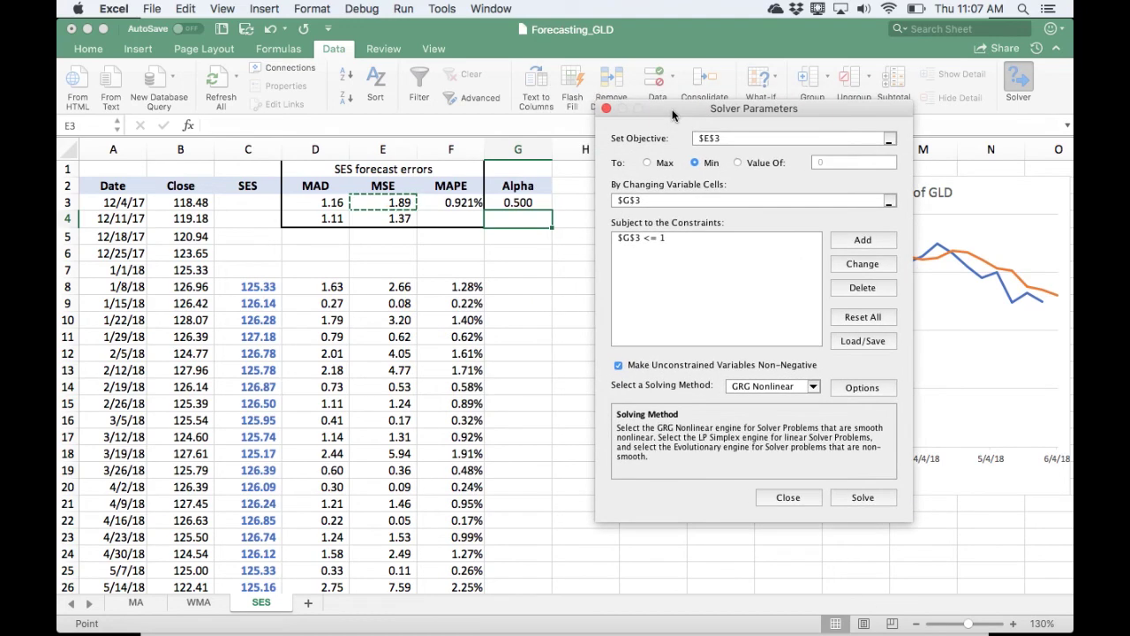
{"action": "left_click", "coordinate": [860, 498]}
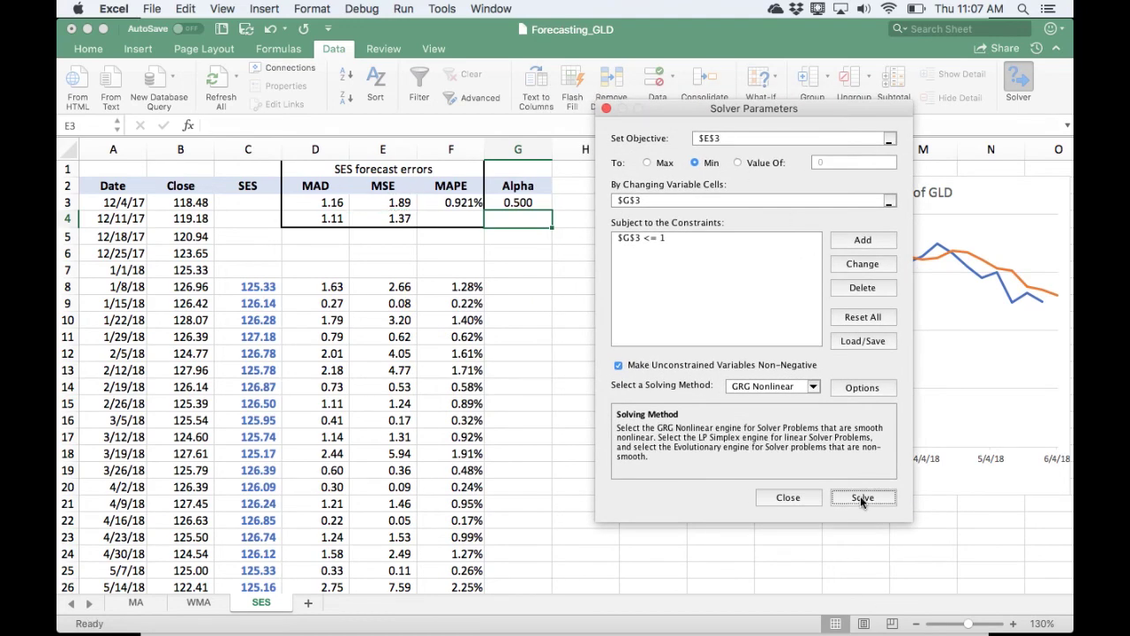
{"action": "left_click", "coordinate": [660, 385]}
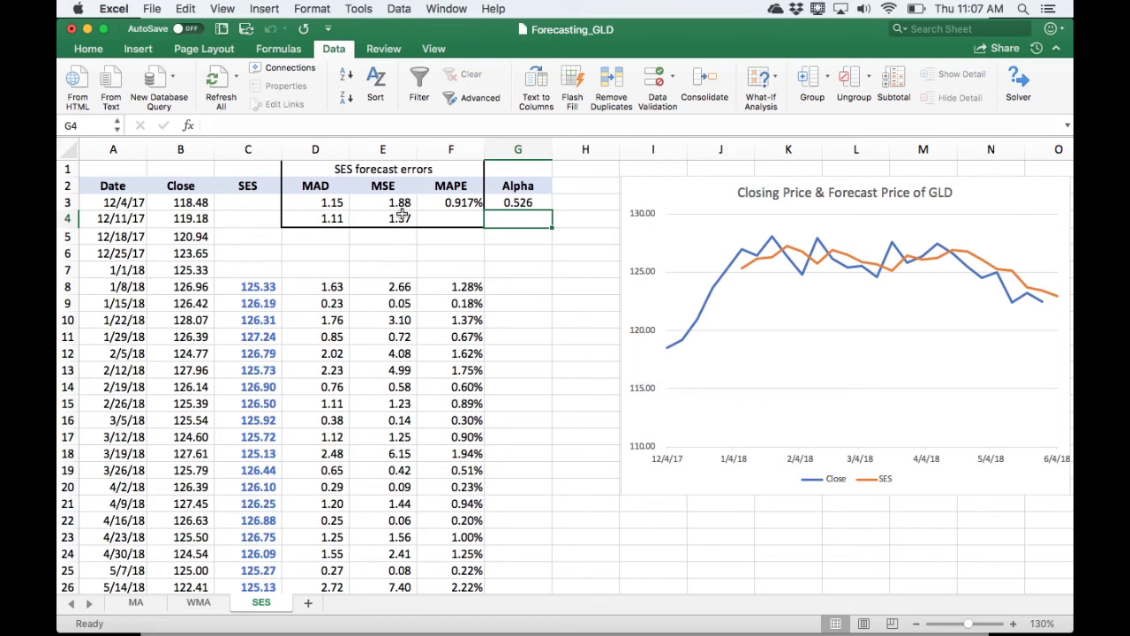
- Compare the forecast errors and the 6/4/18 forecasts in row 29 between the WMA and SES sheets
{"action": "left_click", "coordinate": [198, 602]}
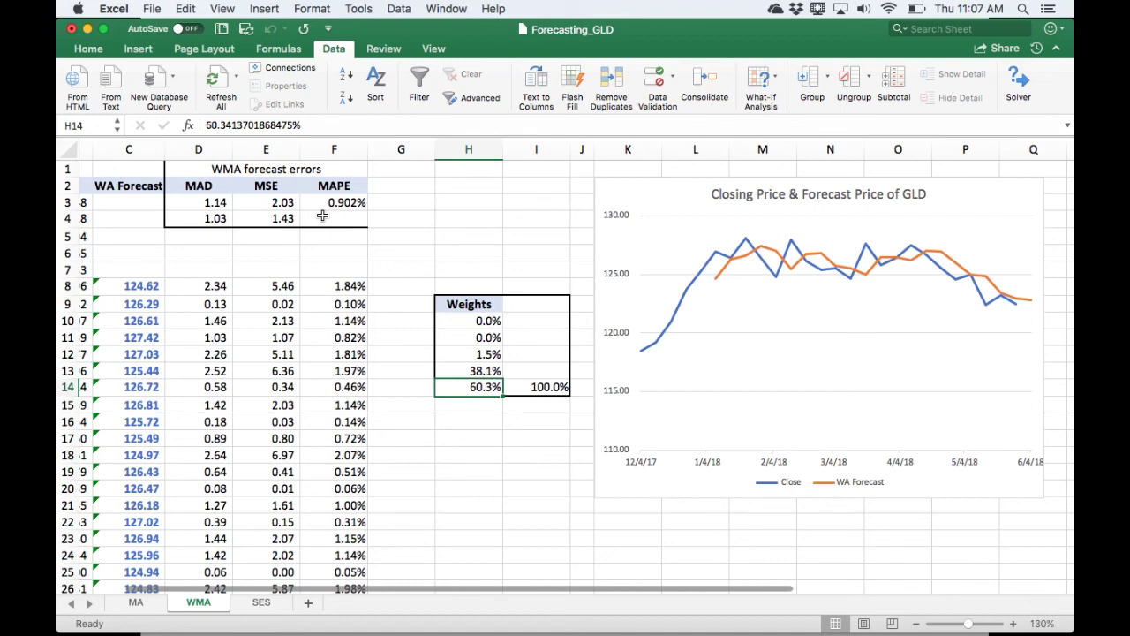
{"action": "left_click", "coordinate": [261, 602]}
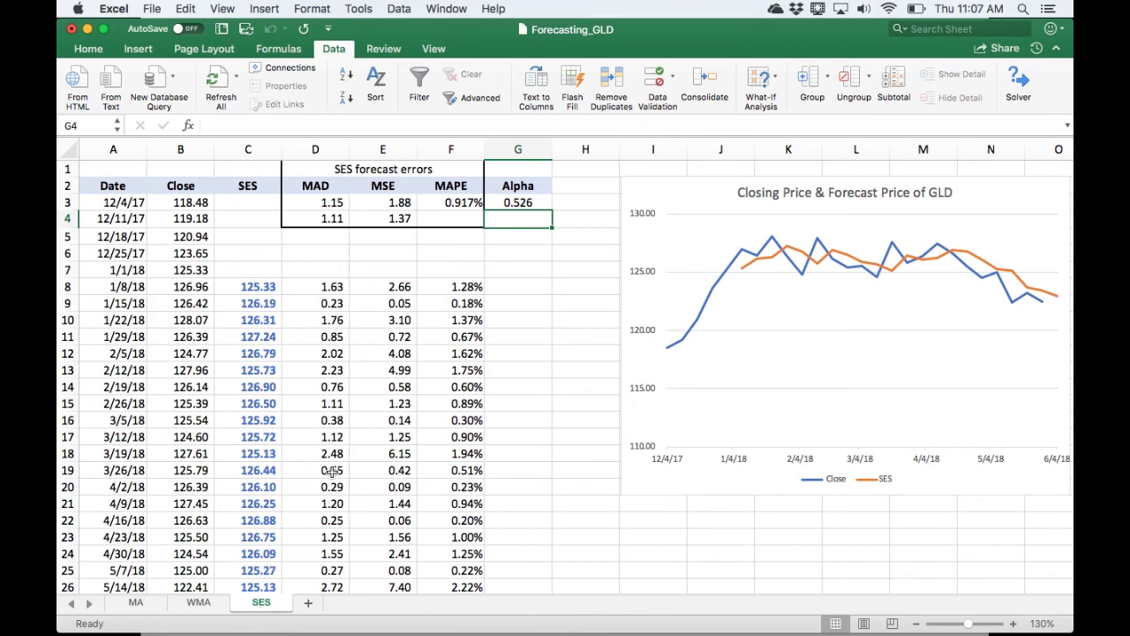
{"action": "scroll", "coordinate": [267, 503], "scroll_direction": "down", "scroll_amount": 3}
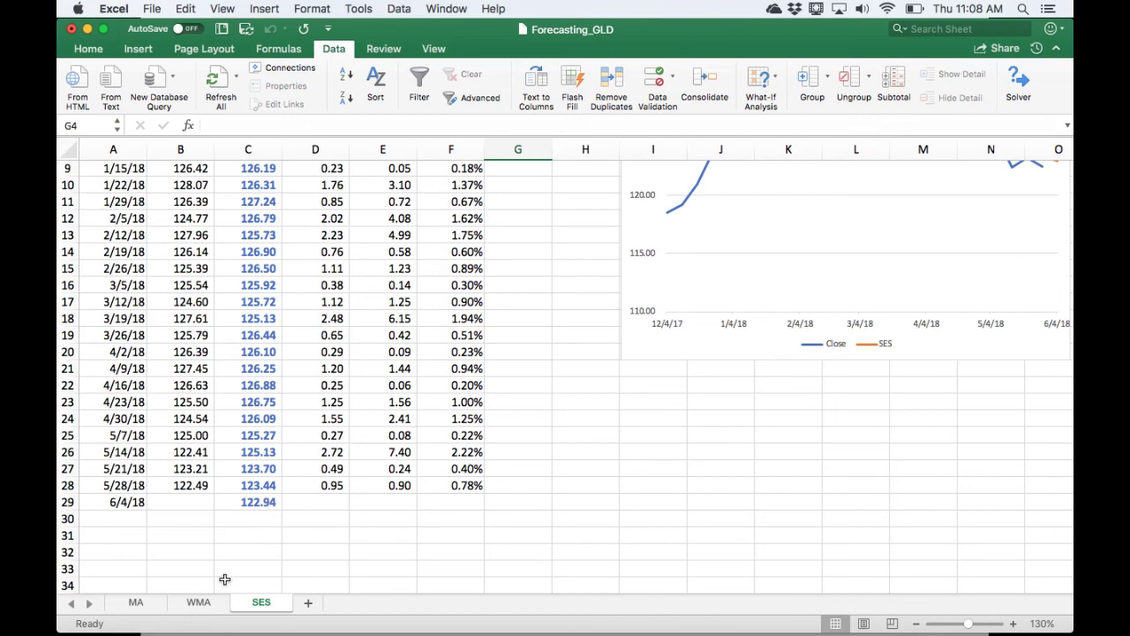
{"action": "left_click", "coordinate": [208, 603]}
{"action": "scroll", "coordinate": [219, 525], "scroll_direction": "down", "scroll_amount": 10}
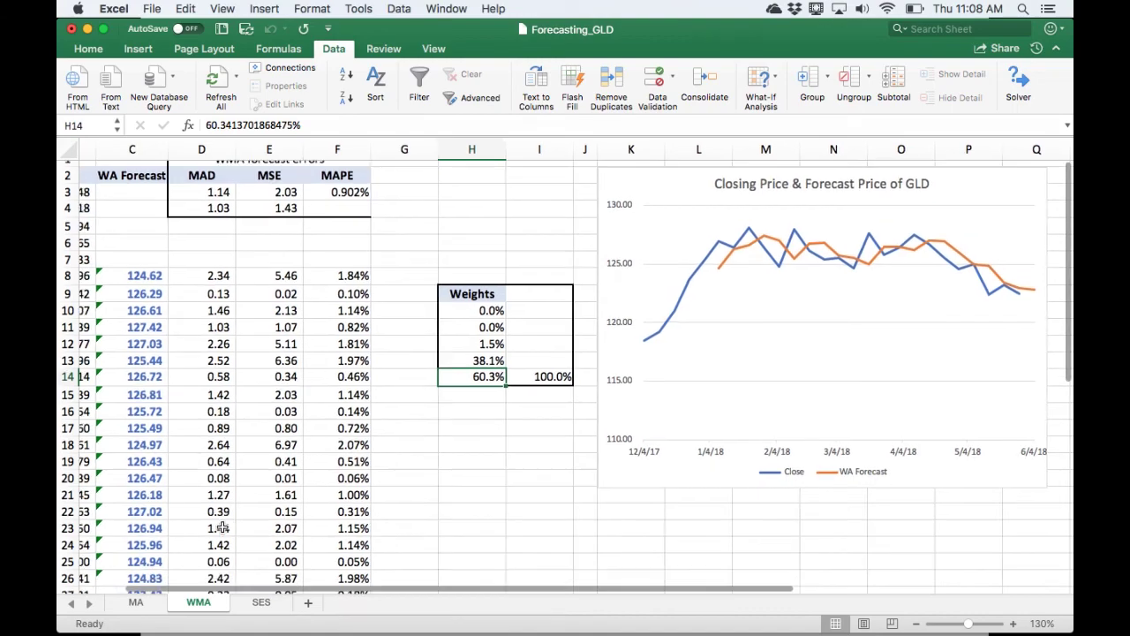
{"action": "scroll", "coordinate": [219, 524], "scroll_direction": "right", "scroll_amount": 2}
{"action": "scroll", "coordinate": [177, 459], "scroll_direction": "down", "scroll_amount": 3}
{"action": "scroll", "coordinate": [176, 459], "scroll_direction": "left", "scroll_amount": 1}
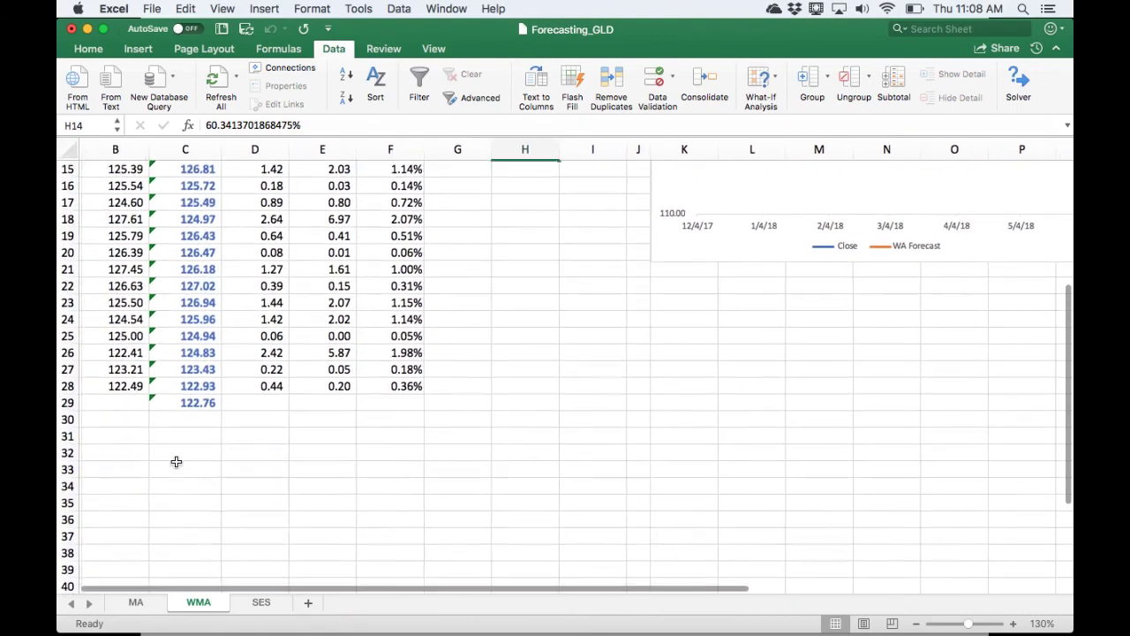
{"action": "left_click", "coordinate": [263, 602]}
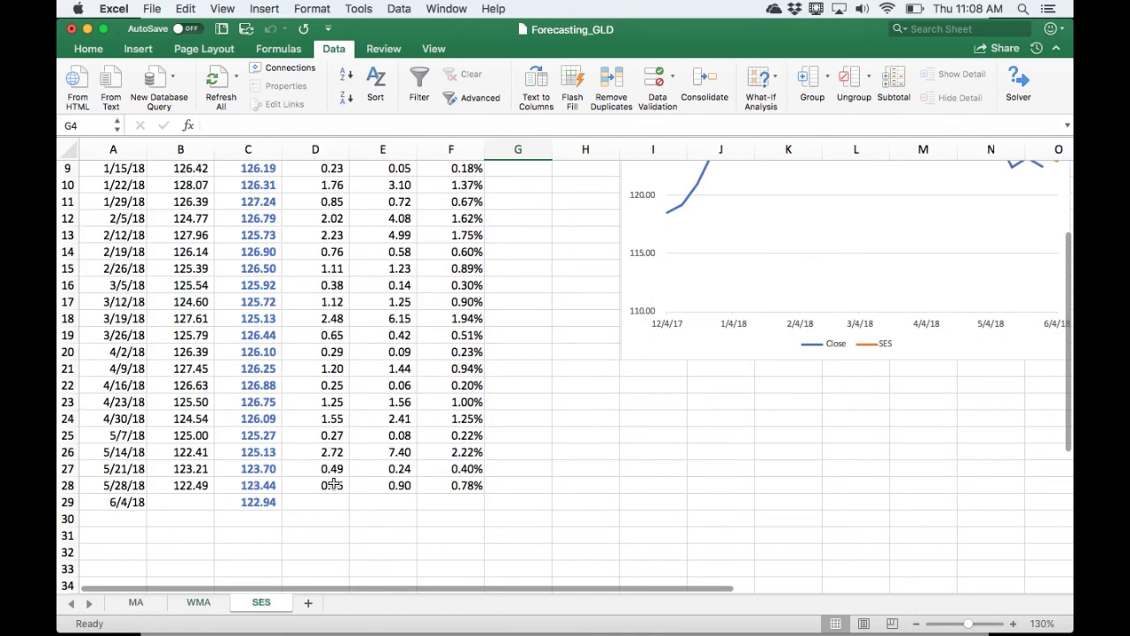
- Review the SES sheet's error measures, alpha and the chart of closing and forecast prices
{"action": "scroll", "coordinate": [333, 484], "scroll_direction": "up", "scroll_amount": 1}
{"action": "scroll", "coordinate": [334, 483], "scroll_direction": "up", "scroll_amount": 2}
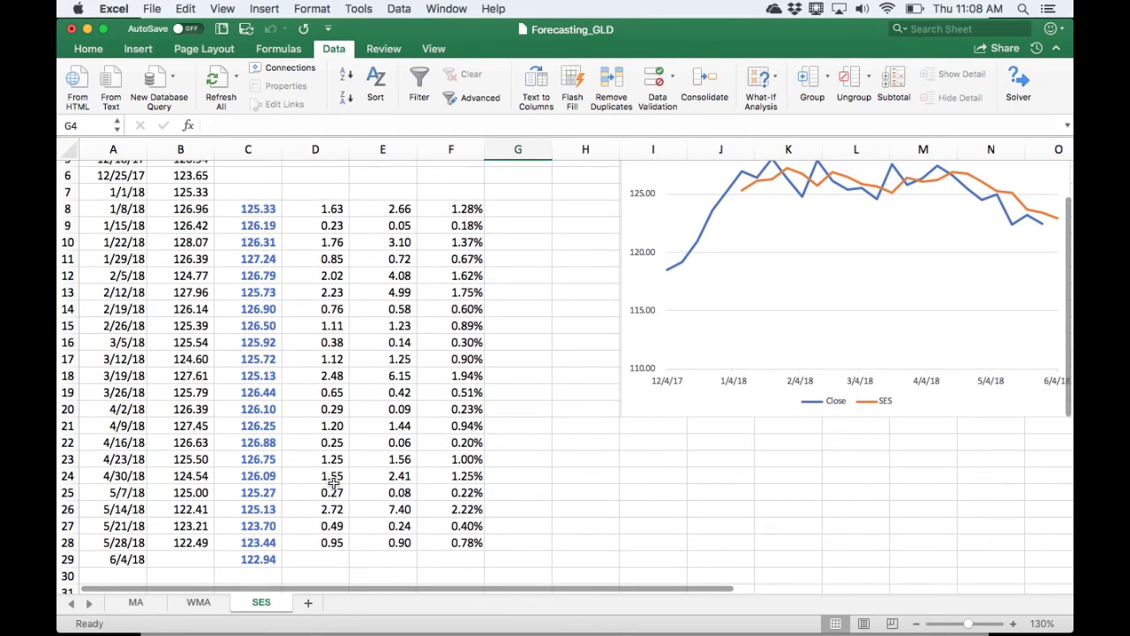
{"action": "scroll", "coordinate": [334, 483], "scroll_direction": "up", "scroll_amount": 5}
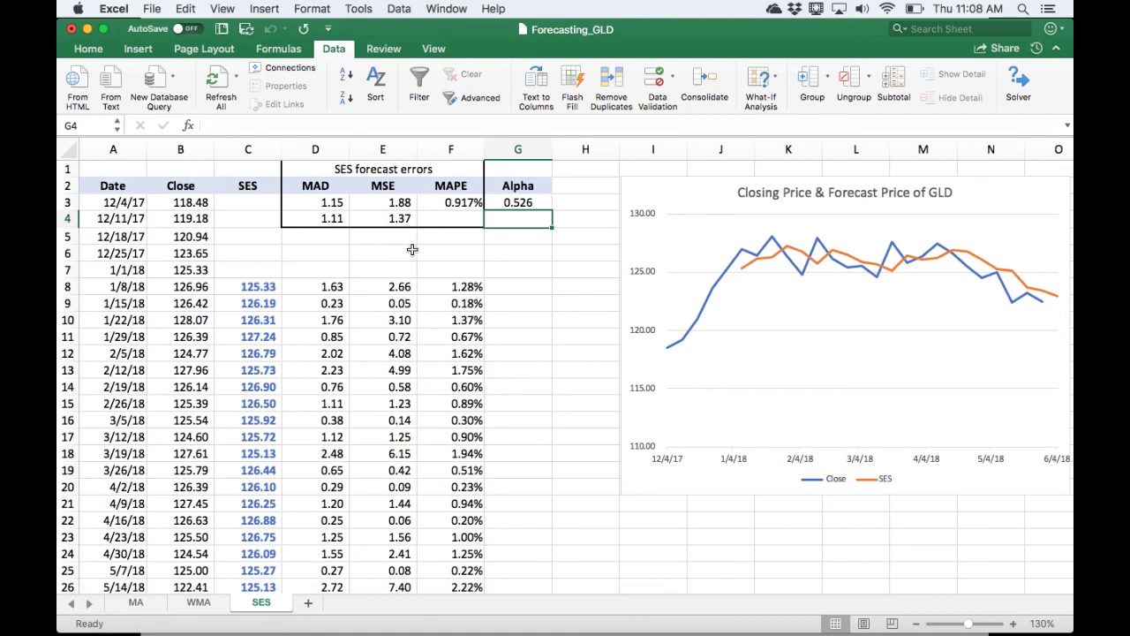
{"action": "scroll", "coordinate": [610, 421], "scroll_direction": "right", "scroll_amount": 3}
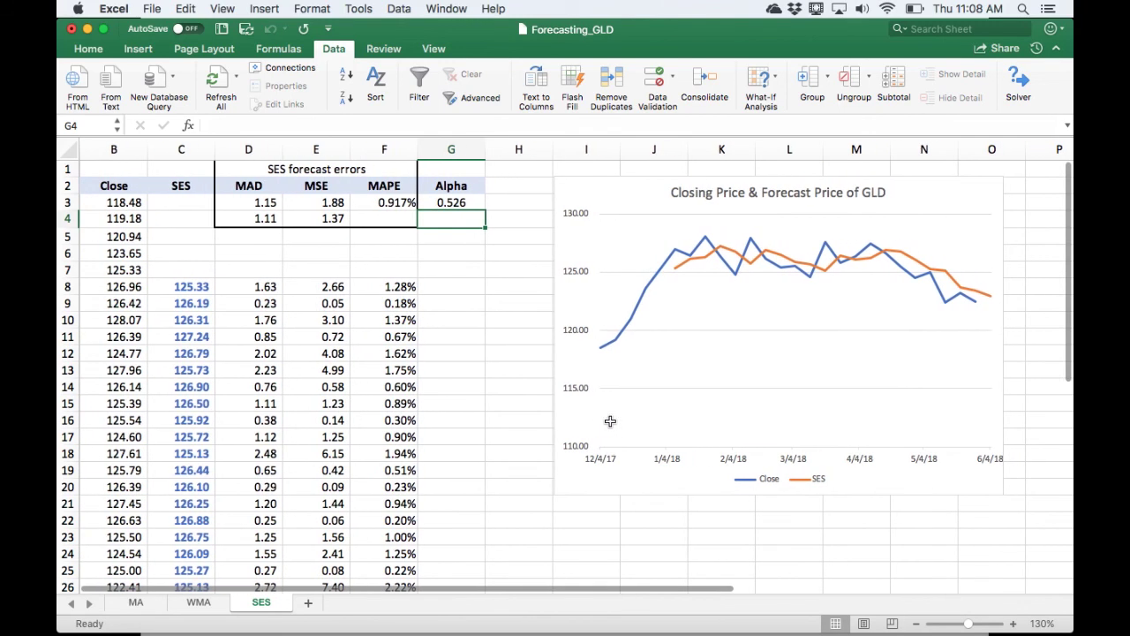